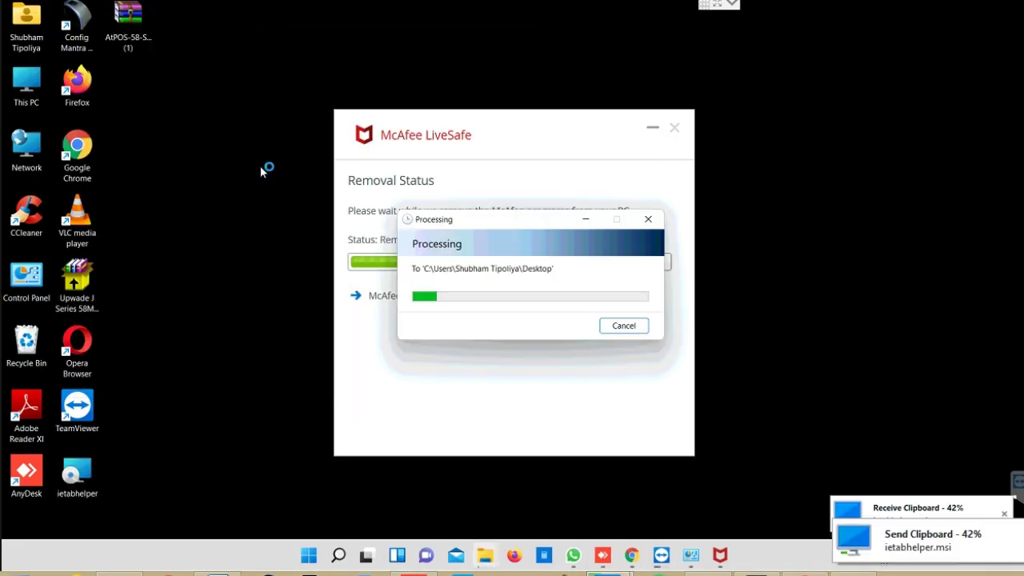
Install IE Tab Helper from the ietabhelper desktop file into its default folder, accepting the License Agreement.
{"action": "double_click", "coordinate": [77, 473]}
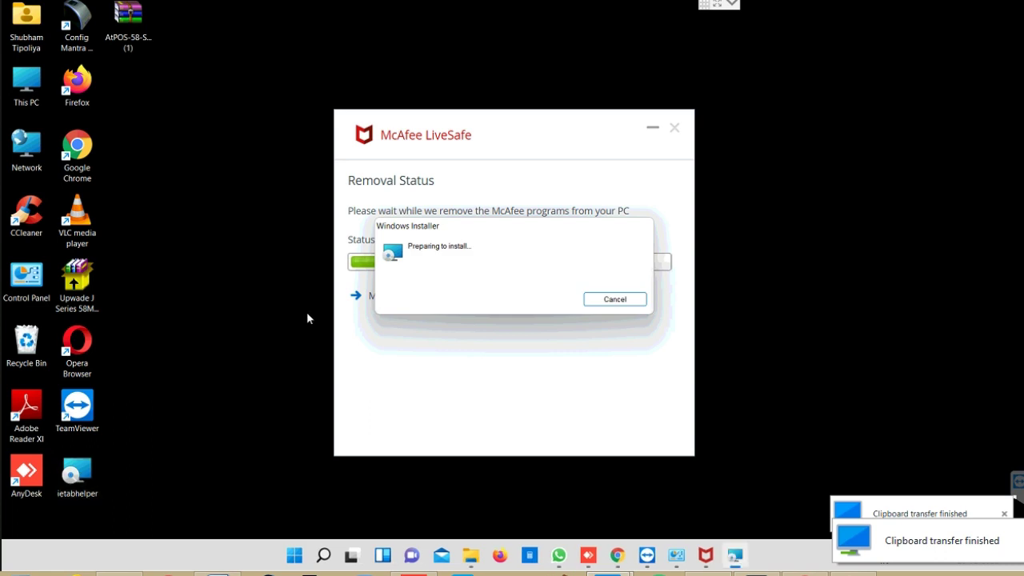
{"action": "left_click", "coordinate": [568, 380]}
{"action": "left_click", "coordinate": [573, 381]}
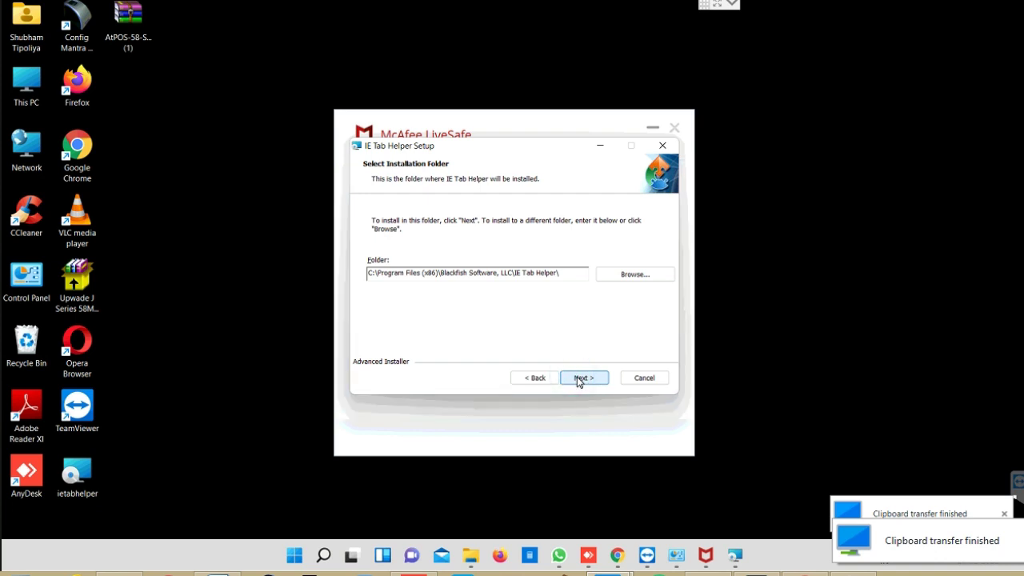
{"action": "left_click", "coordinate": [579, 380]}
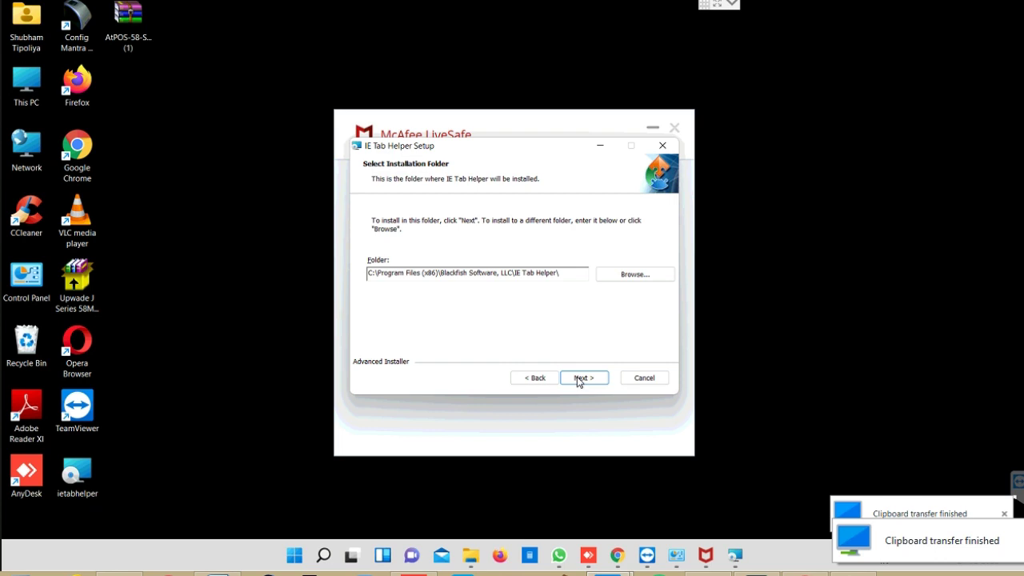
{"action": "left_click", "coordinate": [579, 381]}
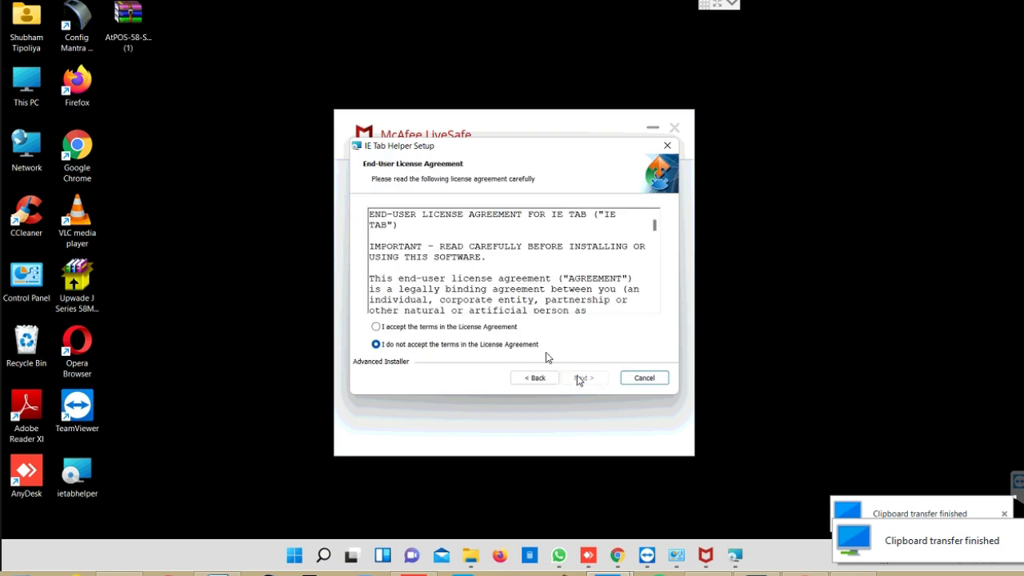
{"action": "left_click", "coordinate": [472, 332]}
{"action": "left_click", "coordinate": [579, 380]}
{"action": "left_click", "coordinate": [579, 380]}
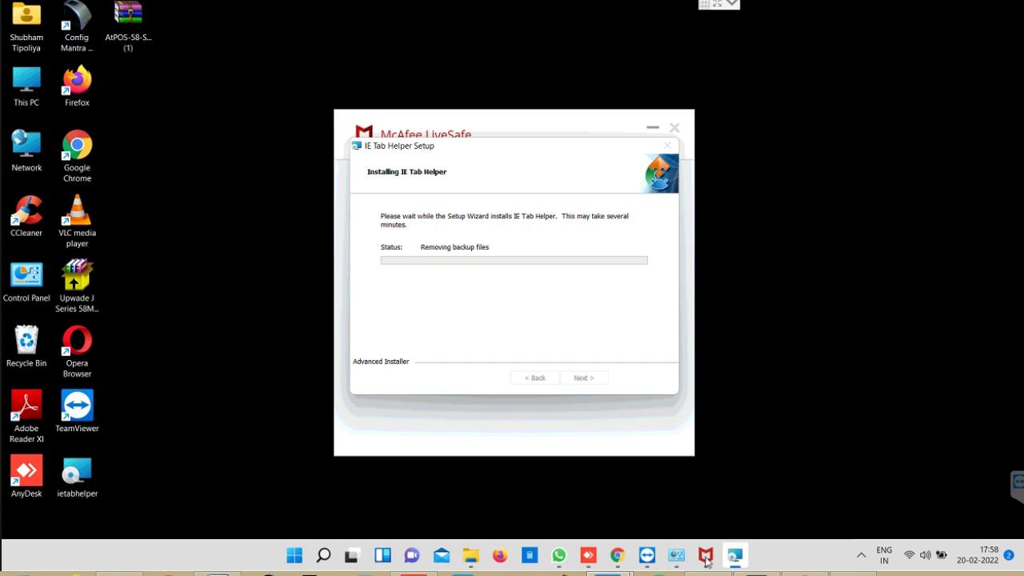
{"action": "left_click", "coordinate": [586, 379]}
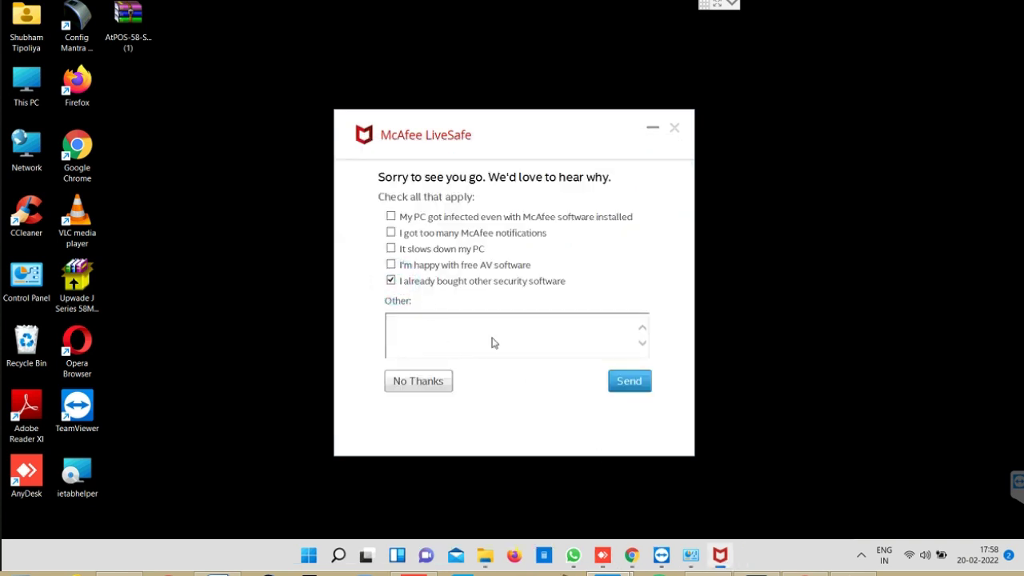
Decline the McAfee LiveSafe removal survey and postpone the PC restart.
{"action": "left_click", "coordinate": [428, 382]}
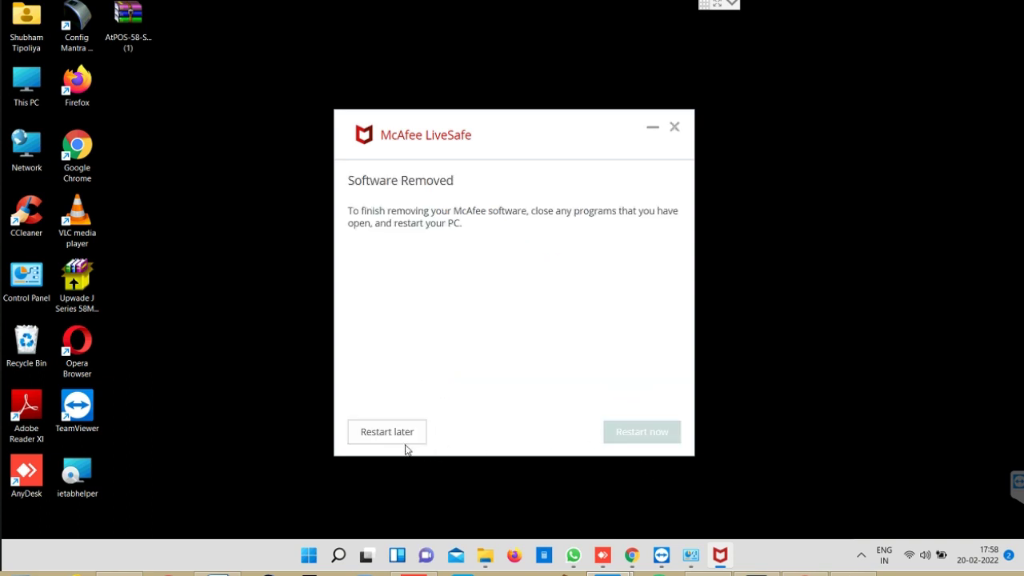
{"action": "left_click", "coordinate": [389, 433]}
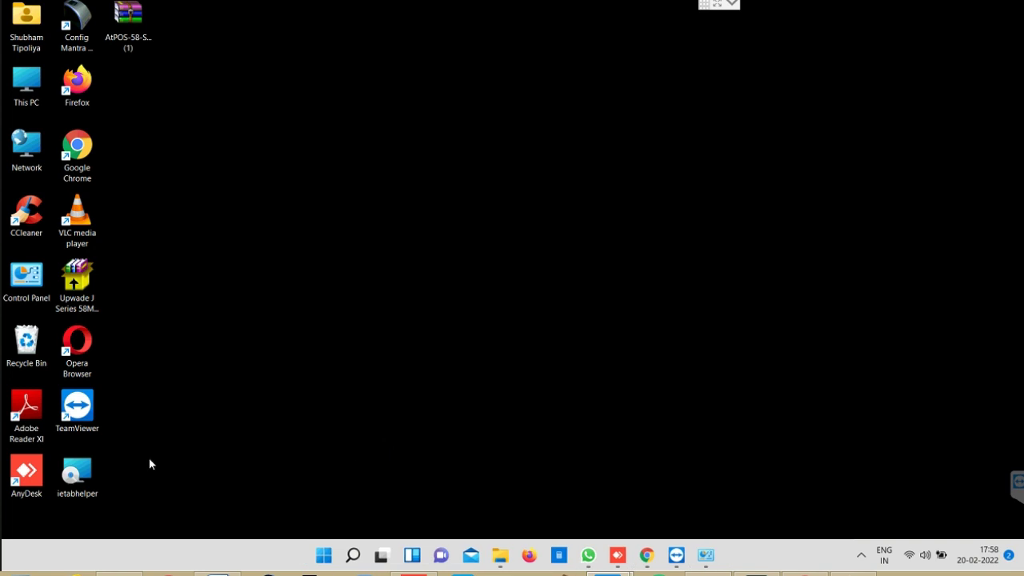
Permanently delete the ietabhelper installer from the desktop.
{"action": "left_click", "coordinate": [82, 467]}
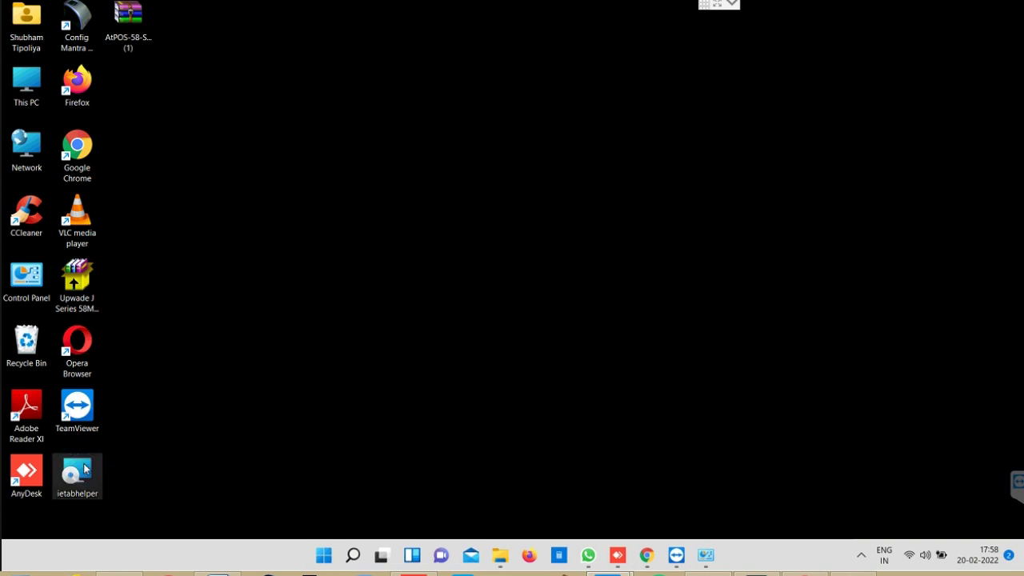
{"action": "key", "text": "shift+Delete"}
{"action": "key", "text": "Return"}
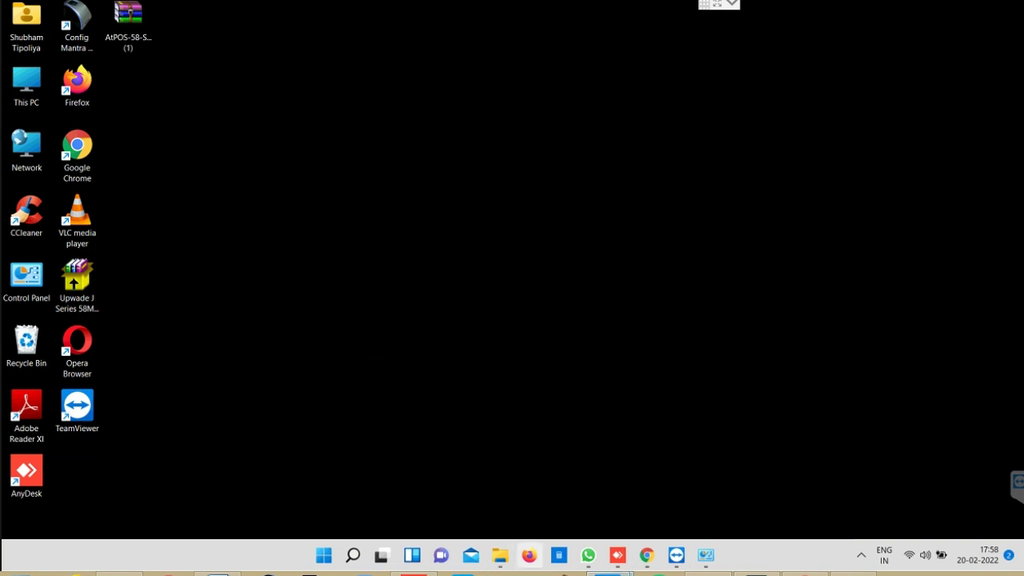
Return to Programs and Features and run the uninstall of WinRAR 5.00 (64-bit).
{"action": "left_click", "coordinate": [705, 556]}
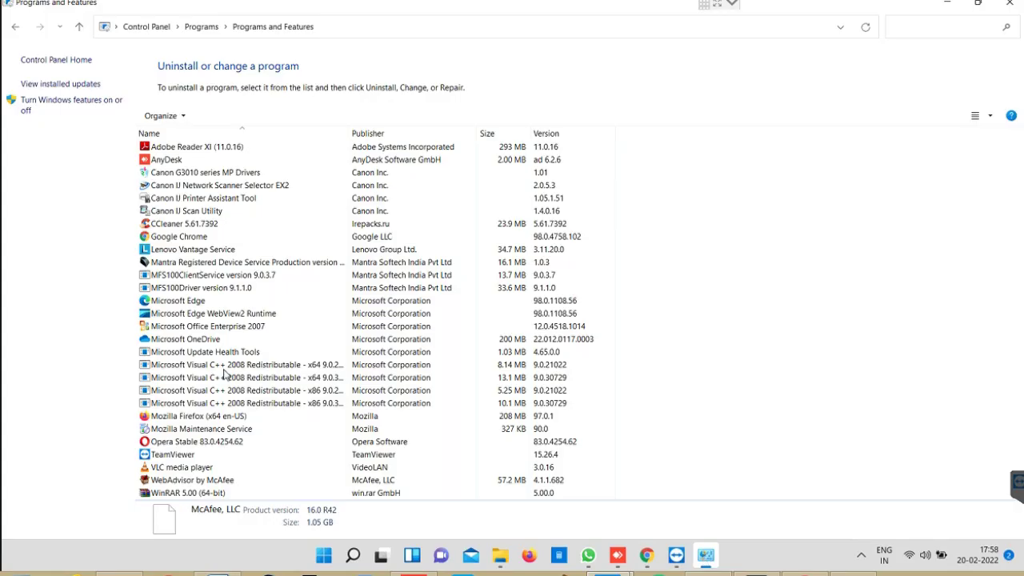
{"action": "left_click", "coordinate": [190, 495]}
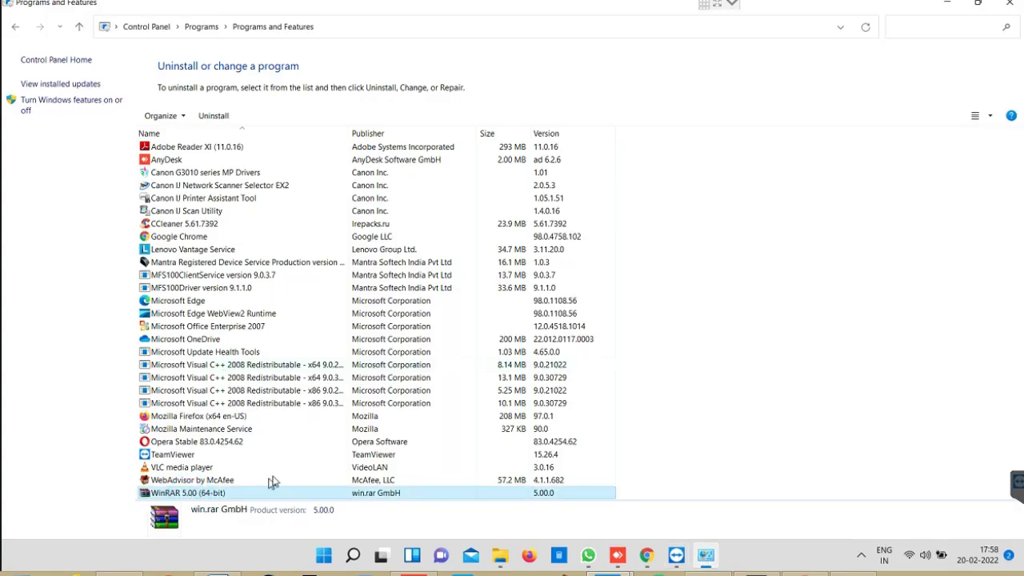
{"action": "left_click", "coordinate": [213, 116]}
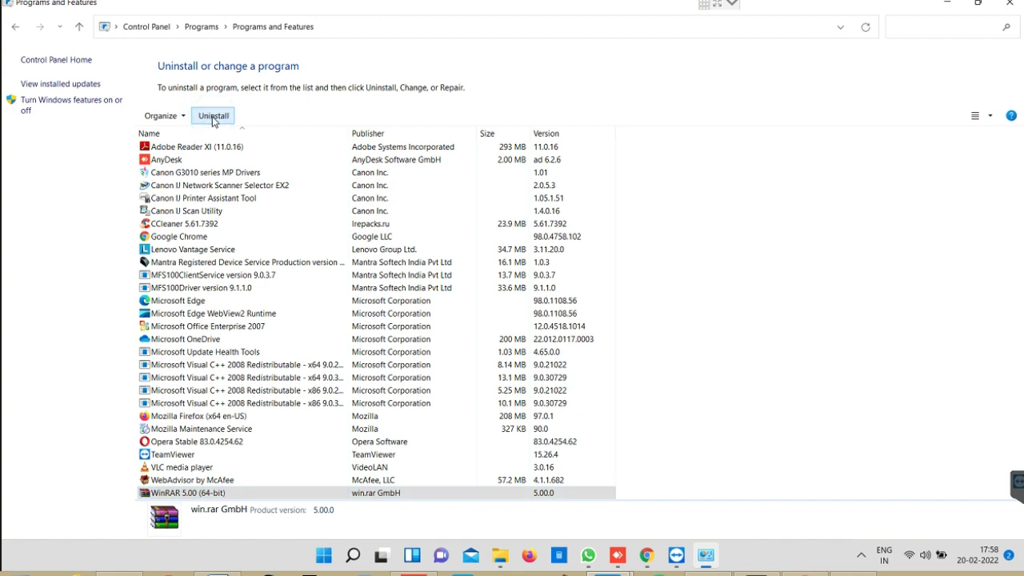
{"action": "left_click", "coordinate": [562, 321]}
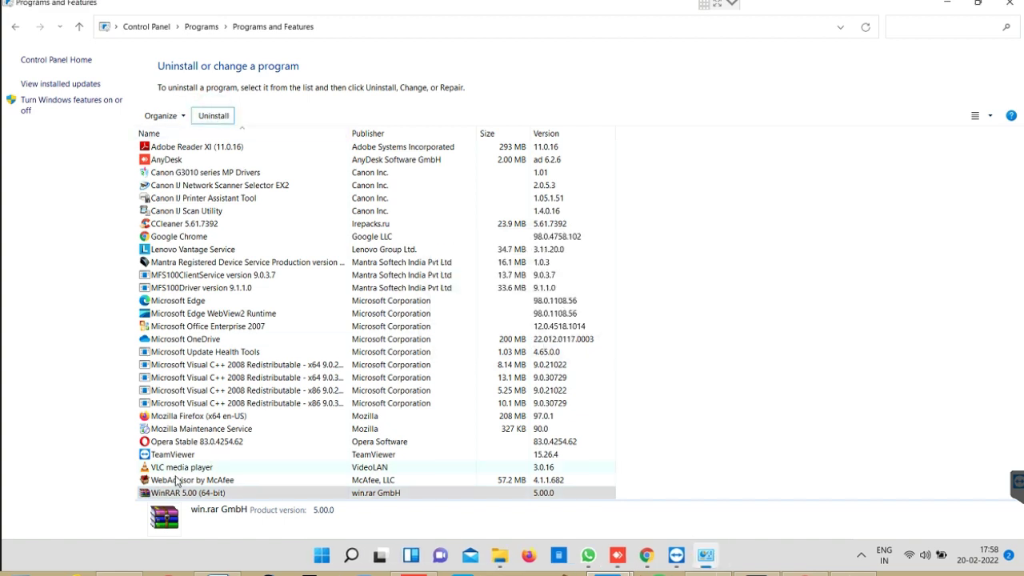
Launch the WebAdvisor by McAfee uninstaller and rerun the WinRAR uninstall using compatibility settings.
{"action": "left_click", "coordinate": [177, 480]}
{"action": "left_click", "coordinate": [208, 124]}
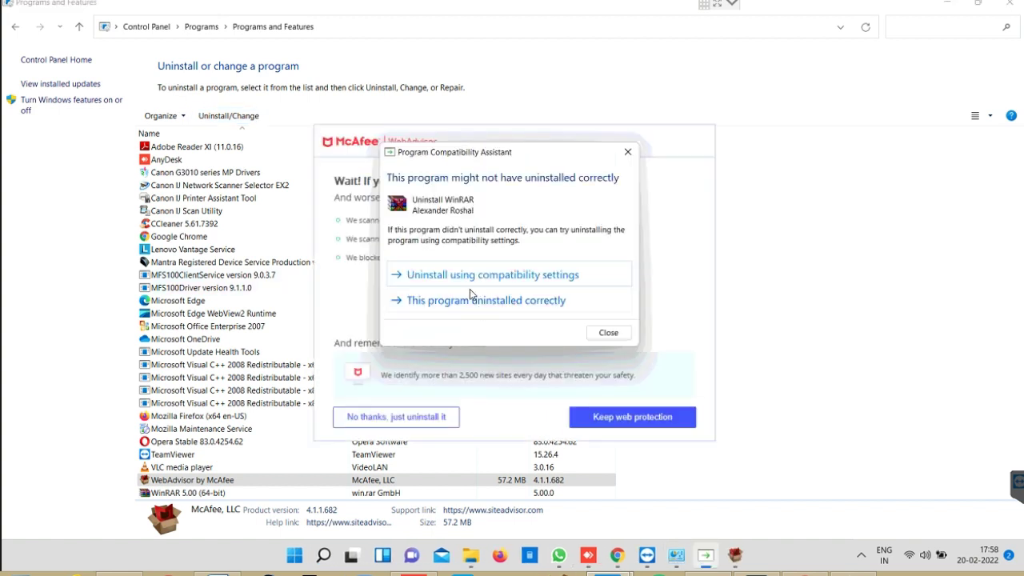
{"action": "left_click", "coordinate": [452, 276]}
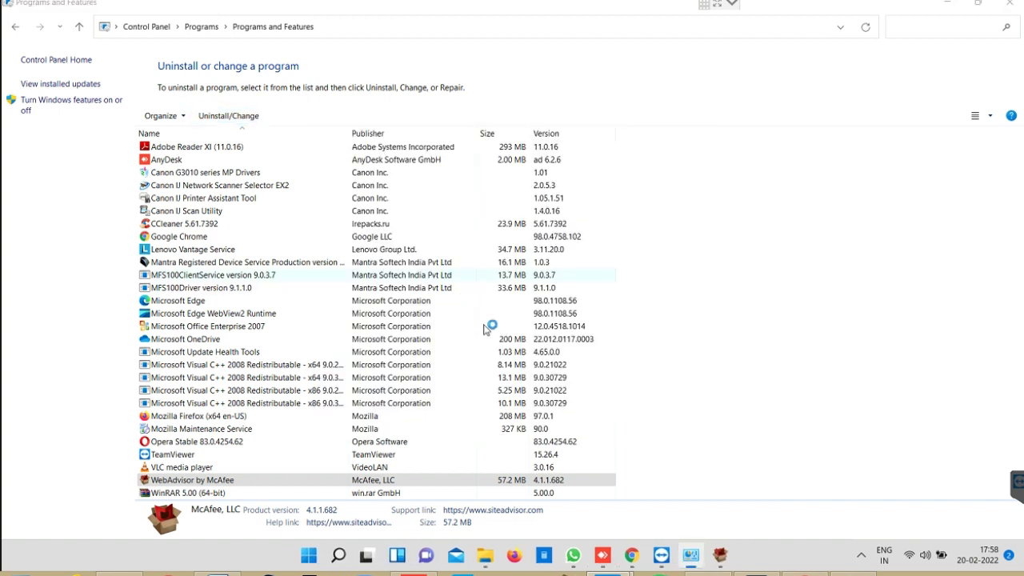
{"action": "left_click", "coordinate": [514, 323]}
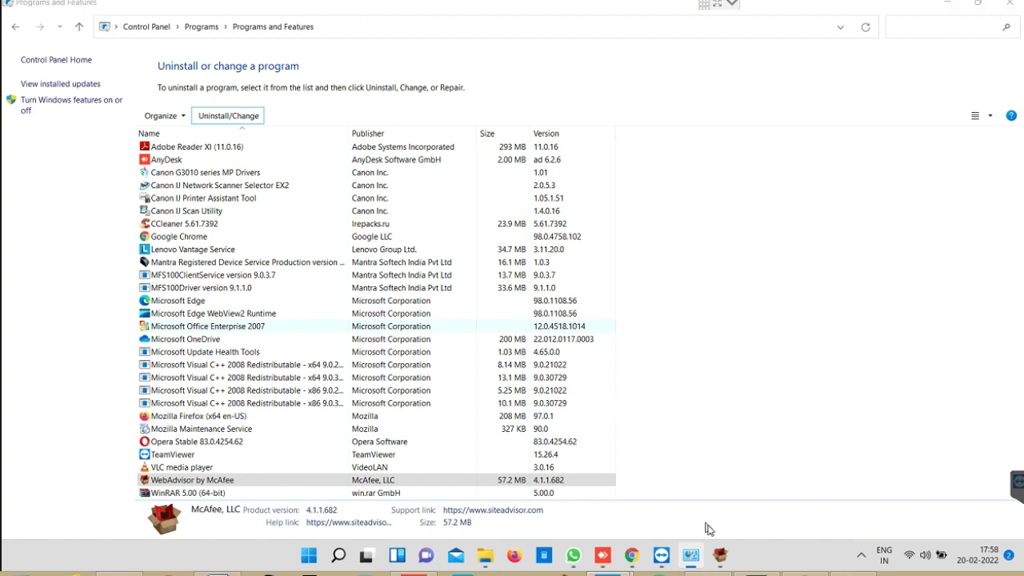
{"action": "left_click", "coordinate": [614, 321]}
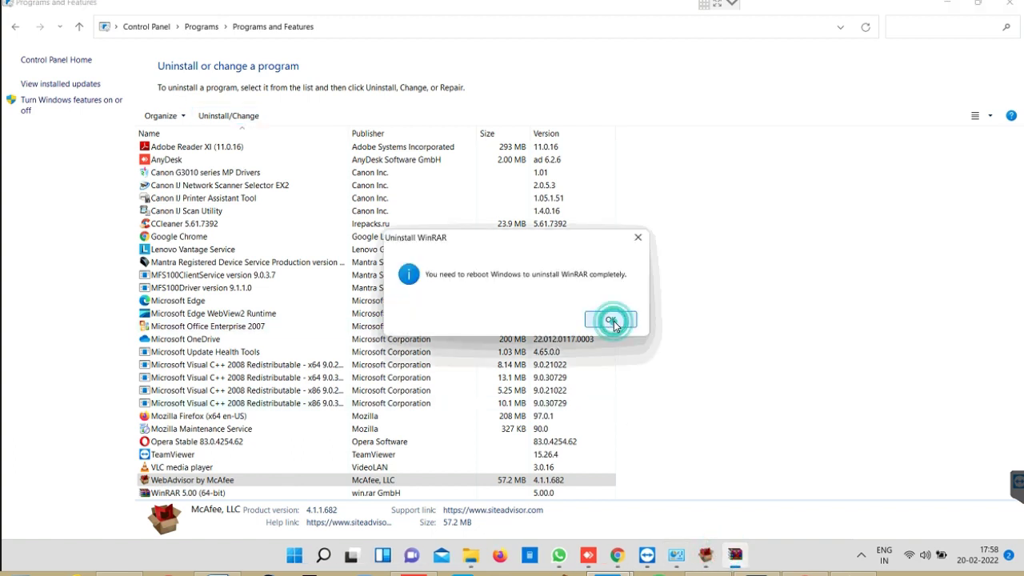
Complete the WebAdvisor uninstall, allowing it to close all browser windows, and close Programs and Features.
{"action": "left_click", "coordinate": [720, 556]}
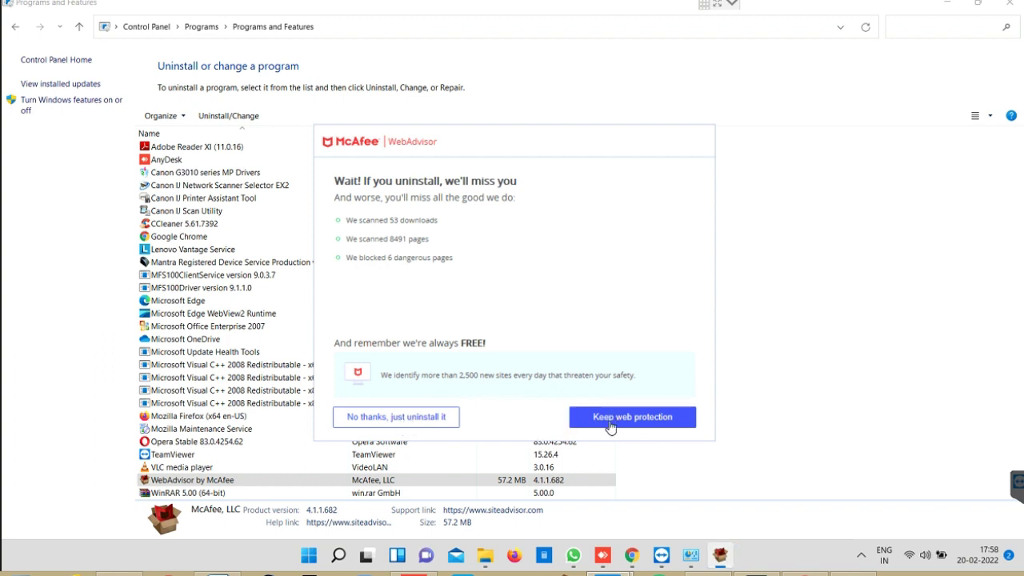
{"action": "left_click", "coordinate": [428, 418]}
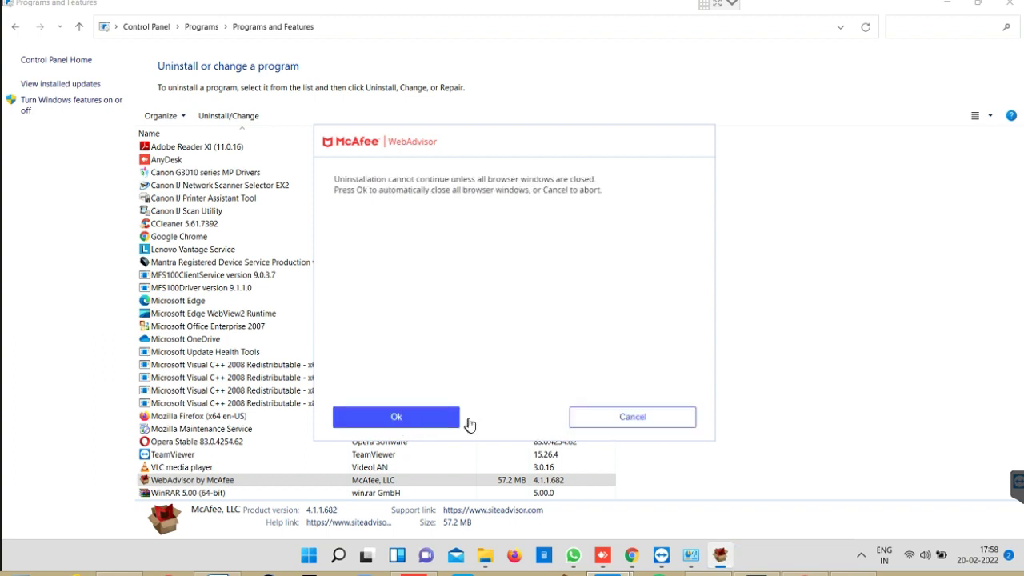
{"action": "left_click", "coordinate": [428, 419]}
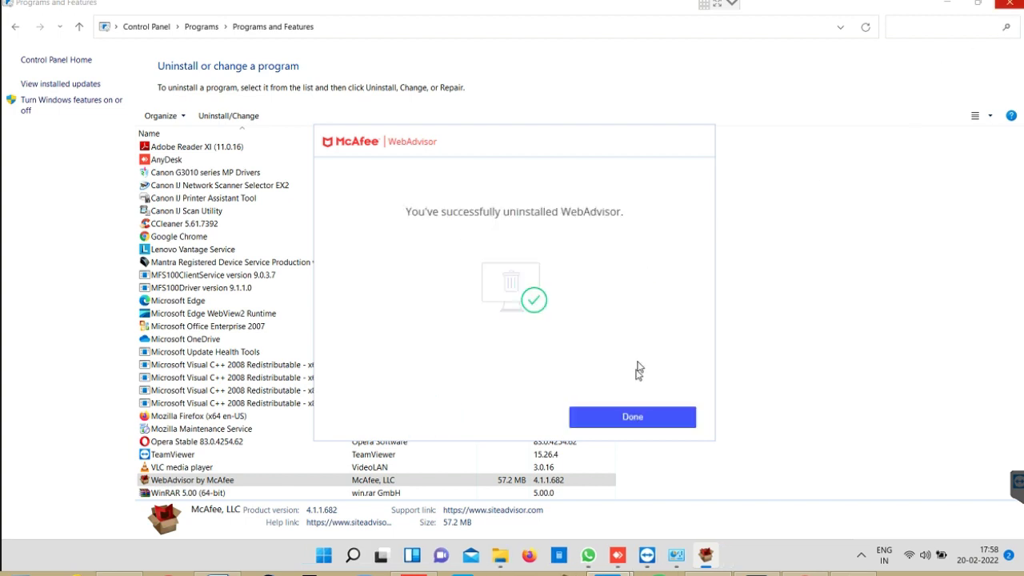
{"action": "left_click", "coordinate": [633, 417]}
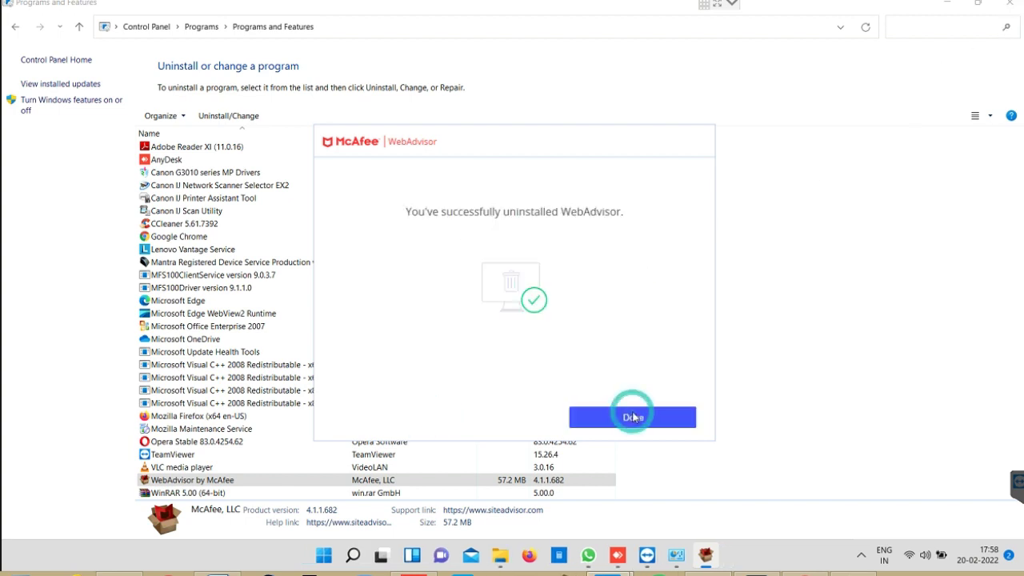
{"action": "left_click", "coordinate": [1008, 6]}
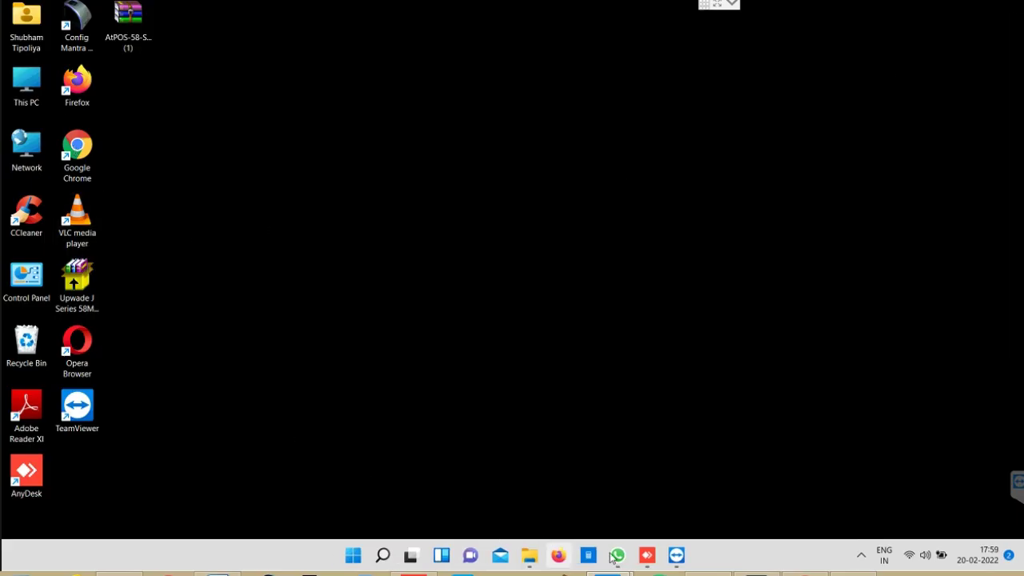
Launch Google Chrome, search for "ie tab" and open the IE Tab page in the Chrome Web Store.
{"action": "double_click", "coordinate": [73, 144]}
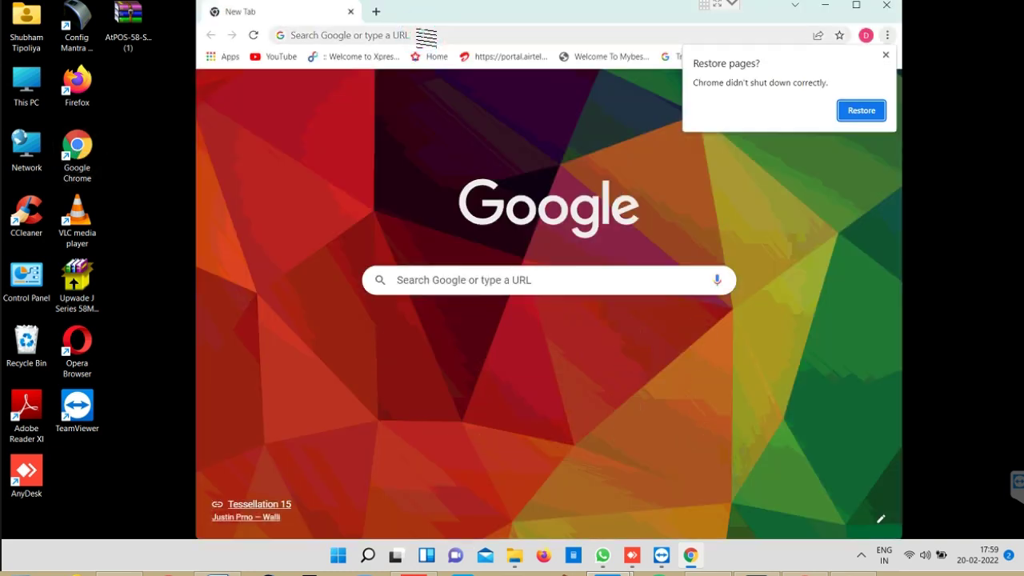
{"action": "left_click", "coordinate": [426, 38]}
{"action": "type", "text": "ie tab"}
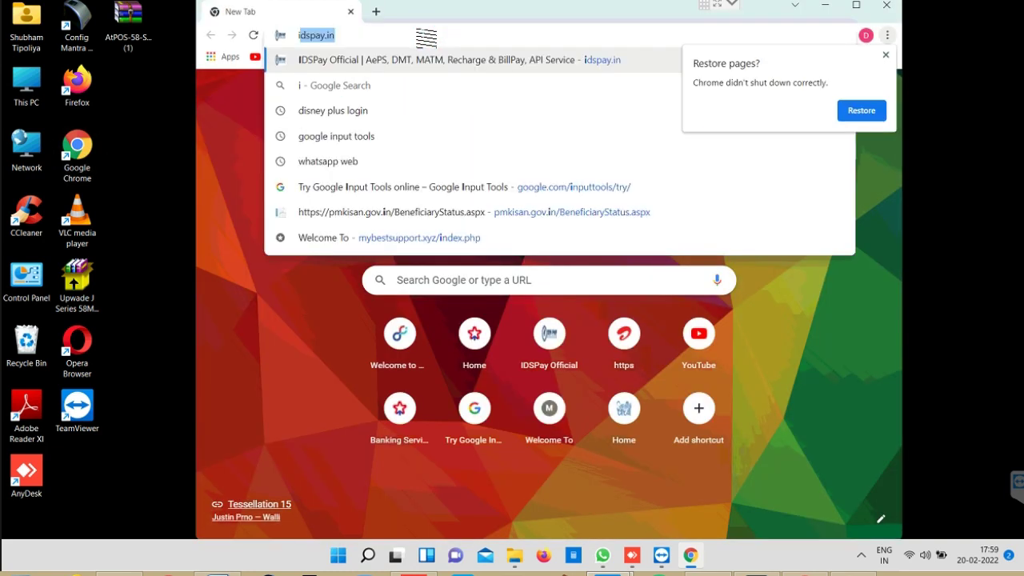
{"action": "key", "text": "Return"}
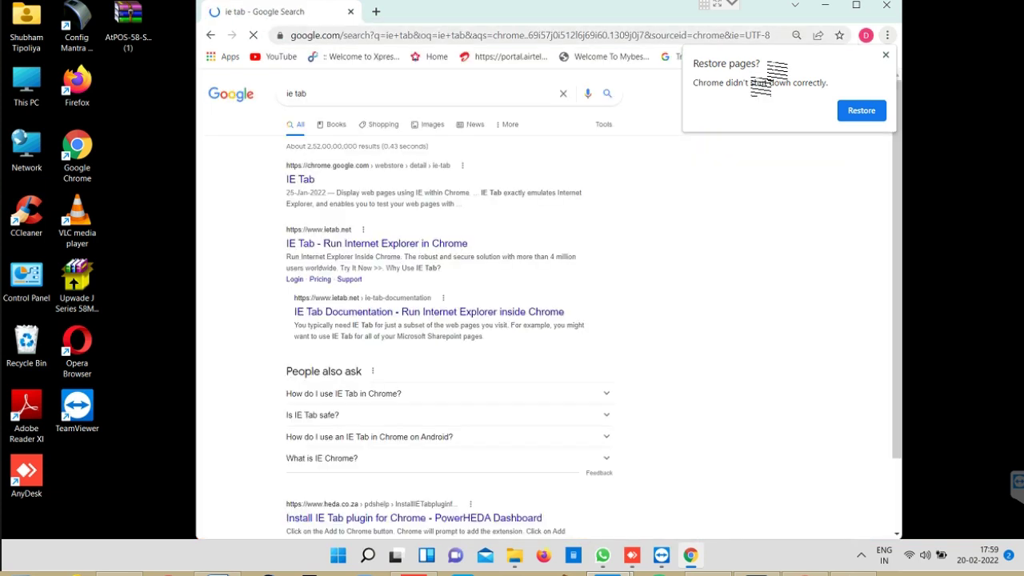
{"action": "left_click", "coordinate": [857, 5]}
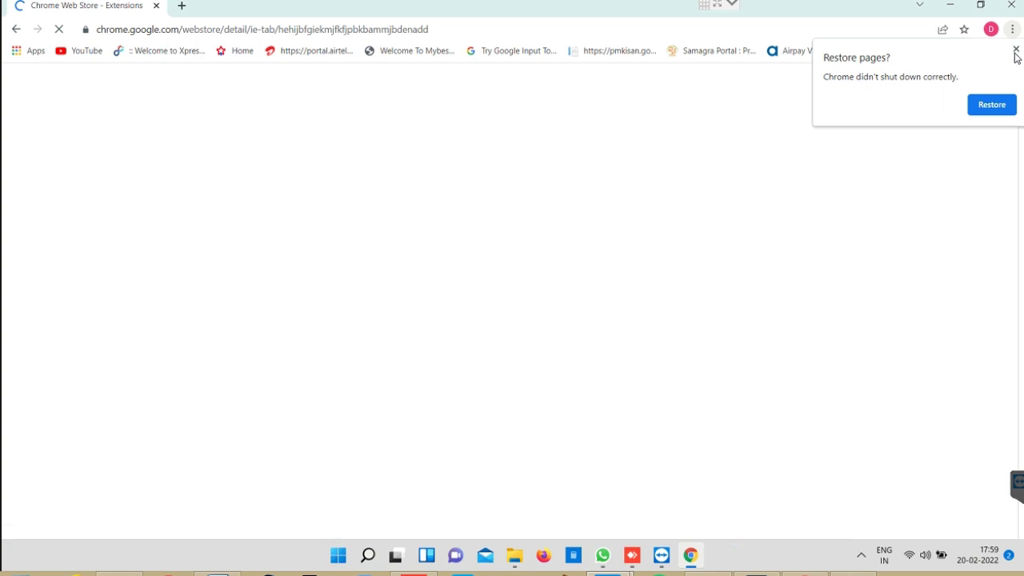
{"action": "left_click", "coordinate": [649, 178]}
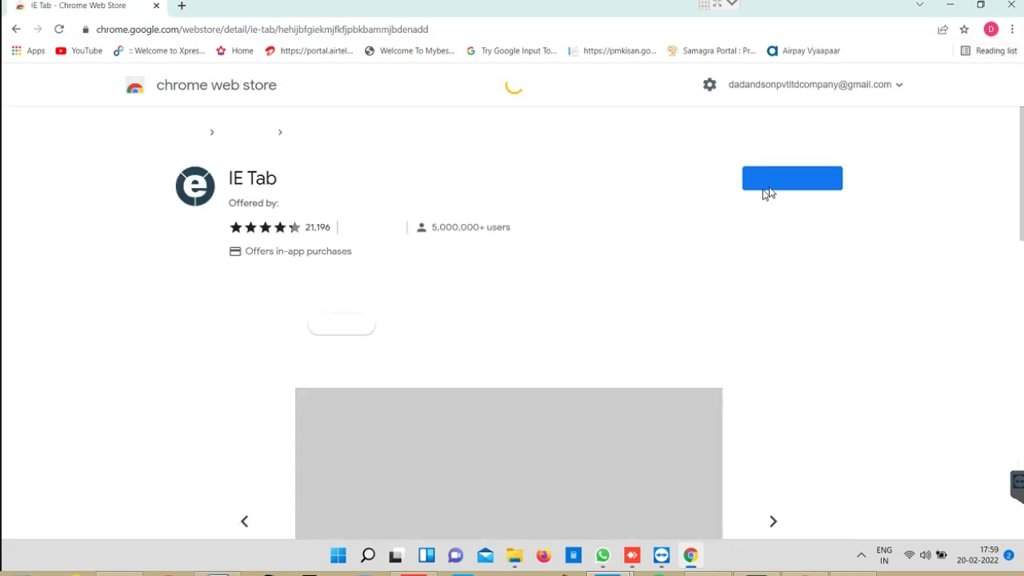
Add the IE Tab extension to Chrome and confirm its installation.
{"action": "left_click", "coordinate": [774, 188]}
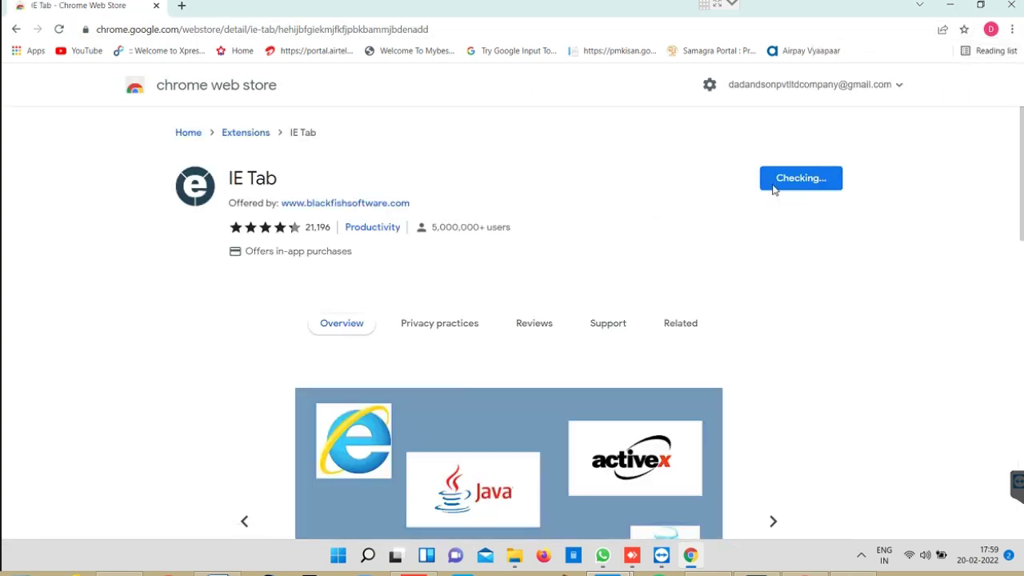
{"action": "left_click", "coordinate": [522, 162]}
Open the YouTube channel link copied from the yellow note in Chrome and subscribe to 100 Takka Solution.
{"action": "mouse_move", "coordinate": [1016, 484]}
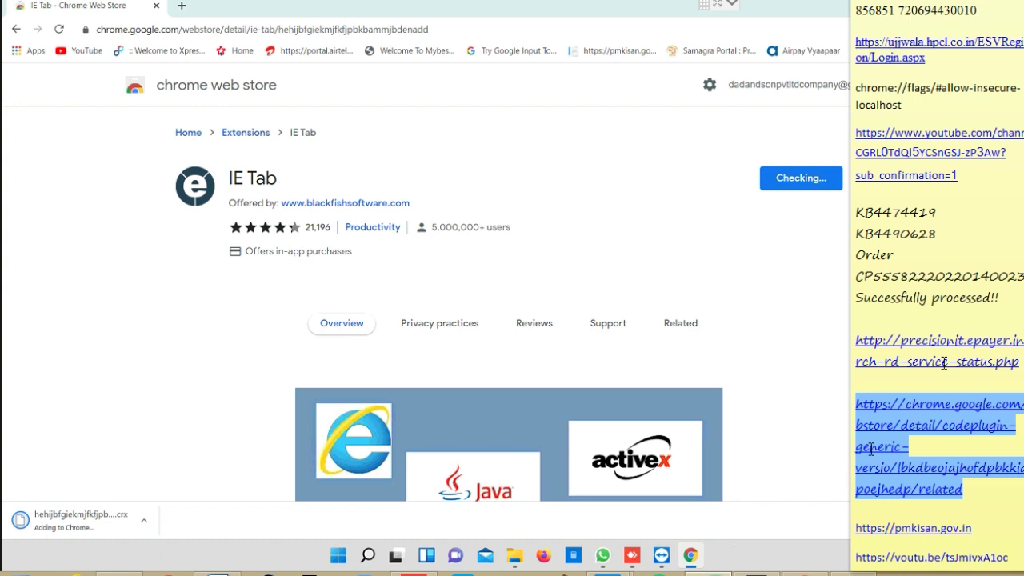
{"action": "triple_click", "coordinate": [964, 176]}
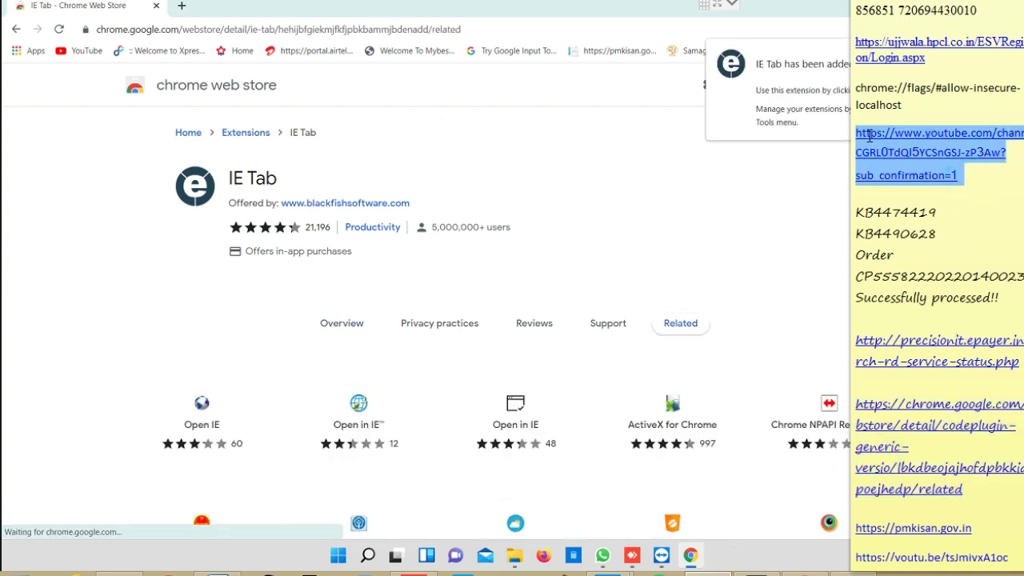
{"action": "left_click", "coordinate": [400, 30]}
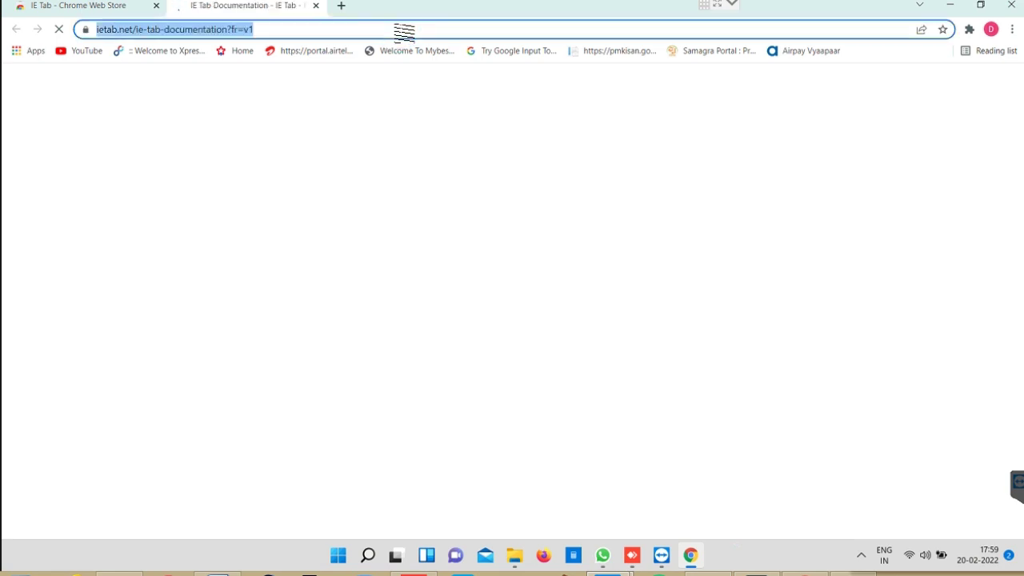
{"action": "type", "text": "https://www.youtube.com/channel/UCGRL0TdQl5YCSnGSJ-zP3Aw?sub_confirmation=1"}
{"action": "key", "text": "Return"}
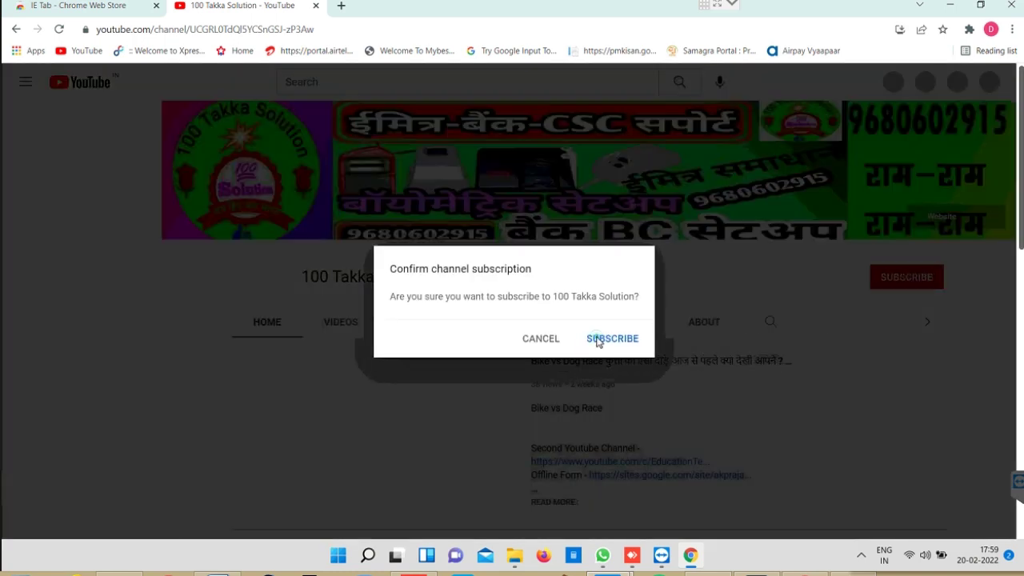
{"action": "left_click", "coordinate": [602, 338]}
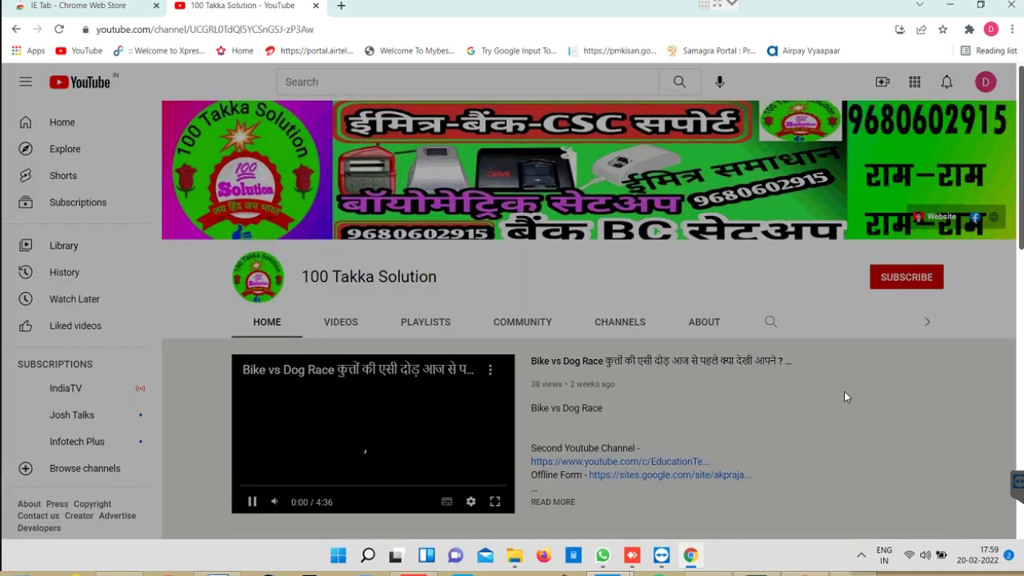
Subscribe to the Education & Technology Gyan channel featured under My Best Channel and close the YouTube tab.
{"action": "scroll", "coordinate": [880, 304], "scroll_direction": "down", "scroll_amount": 3}
{"action": "scroll", "coordinate": [916, 210], "scroll_direction": "up", "scroll_amount": 3}
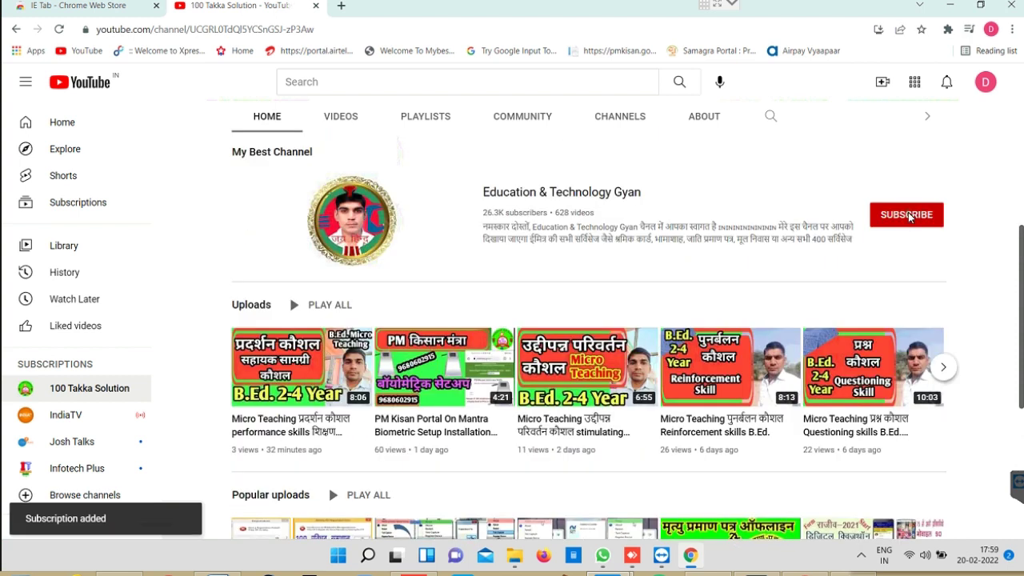
{"action": "left_click", "coordinate": [916, 212]}
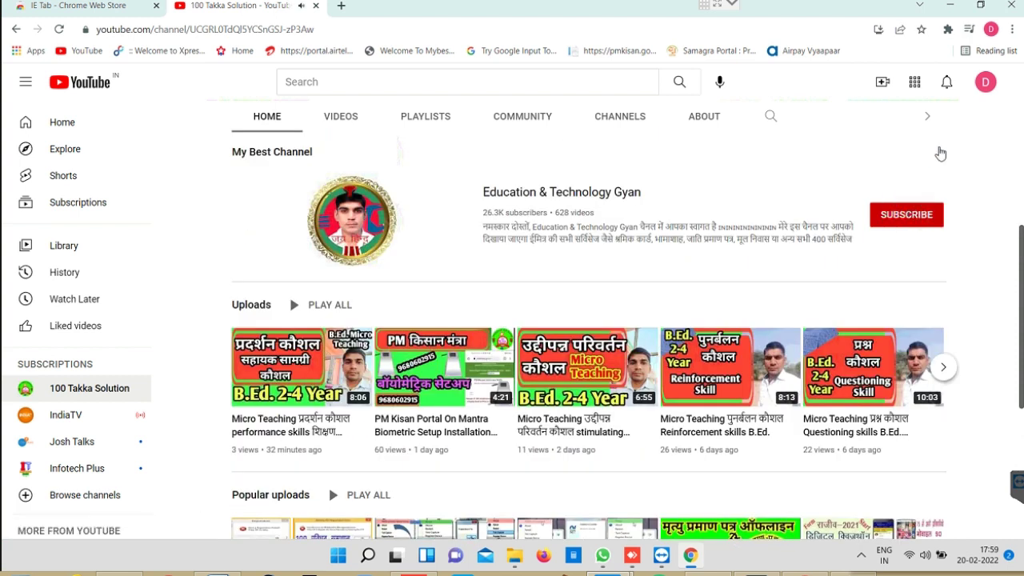
{"action": "left_click", "coordinate": [315, 6]}
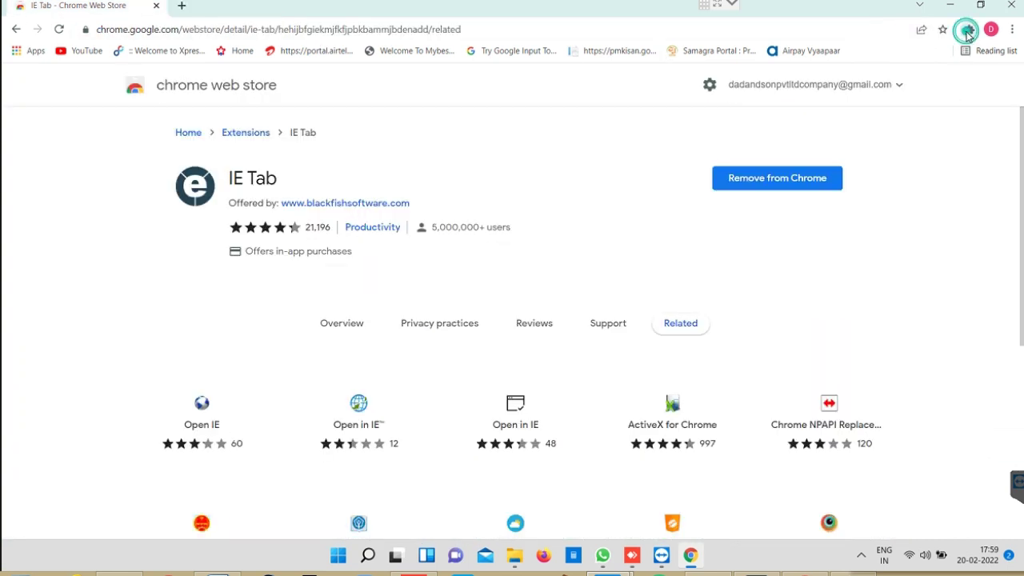
Pin the IE Tab extension to the Chrome toolbar and open the current page in IE Tab.
{"action": "left_click", "coordinate": [968, 31]}
{"action": "left_click", "coordinate": [940, 127]}
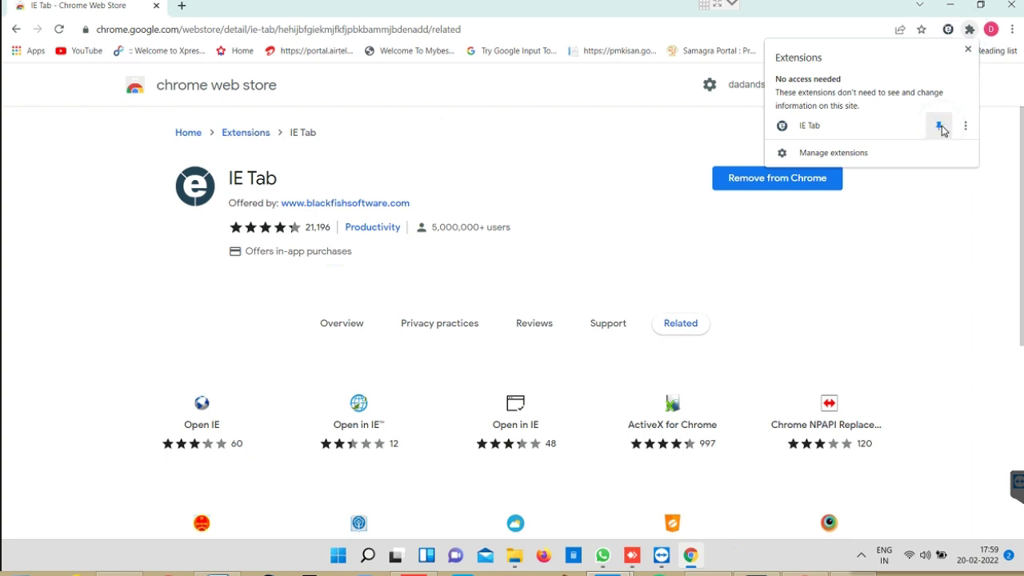
{"action": "left_click", "coordinate": [946, 30]}
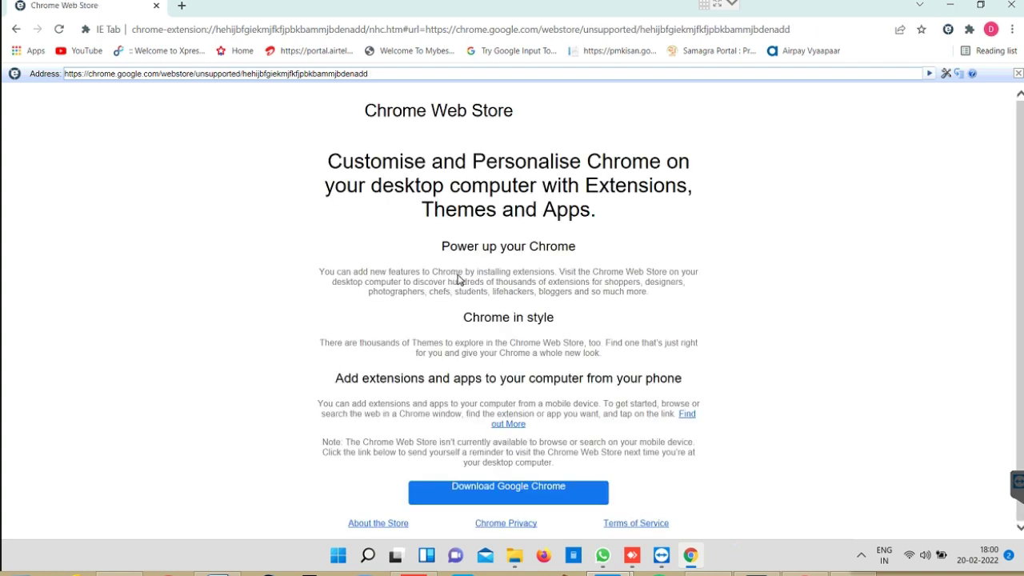
{"action": "scroll", "coordinate": [514, 402], "scroll_direction": "down", "scroll_amount": 2}
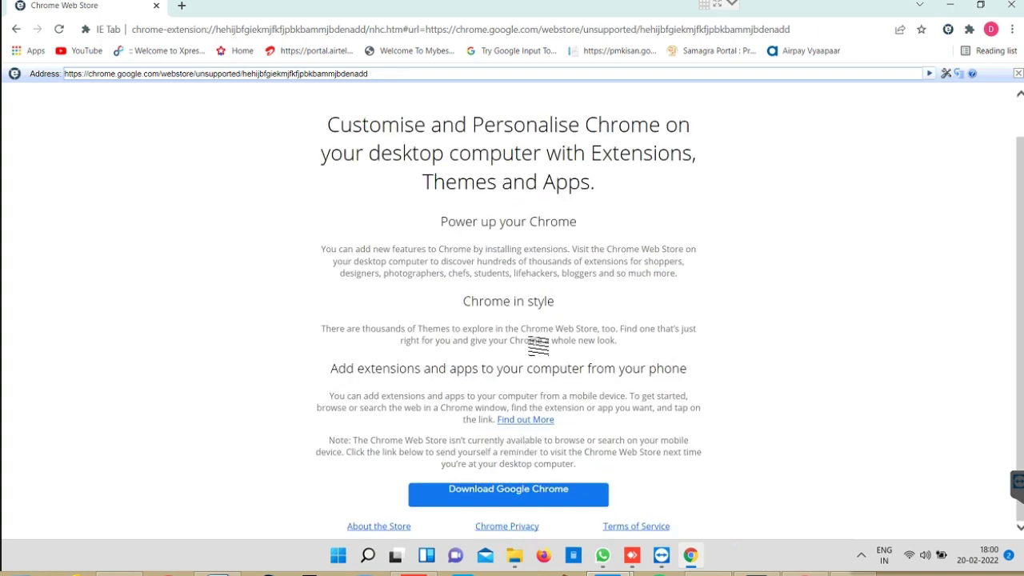
{"action": "scroll", "coordinate": [536, 347], "scroll_direction": "up", "scroll_amount": 1}
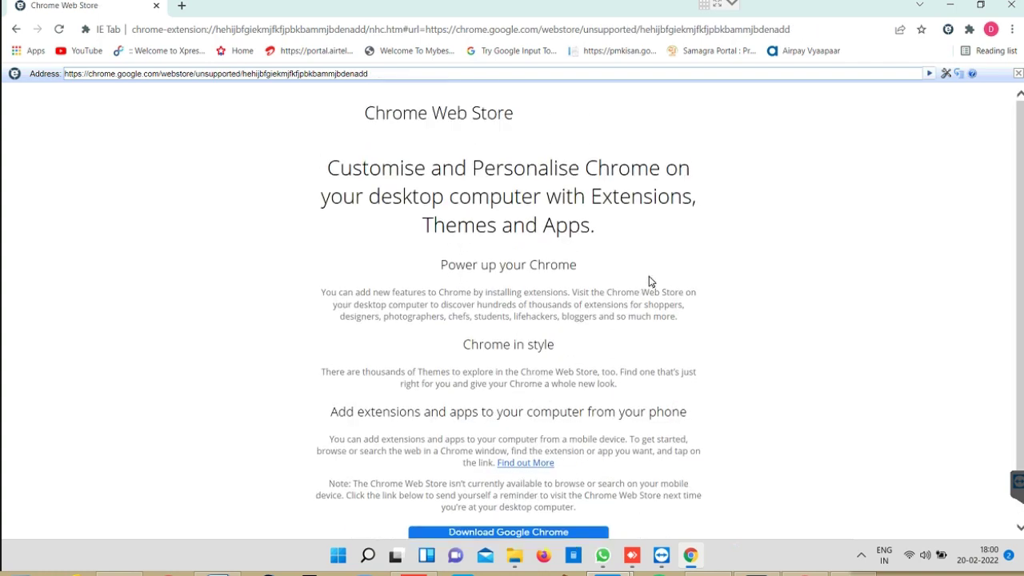
Open the IE Tab options and set the IE compatibility mode to IE 11 Forced Standards Mode.
{"action": "left_click", "coordinate": [947, 74]}
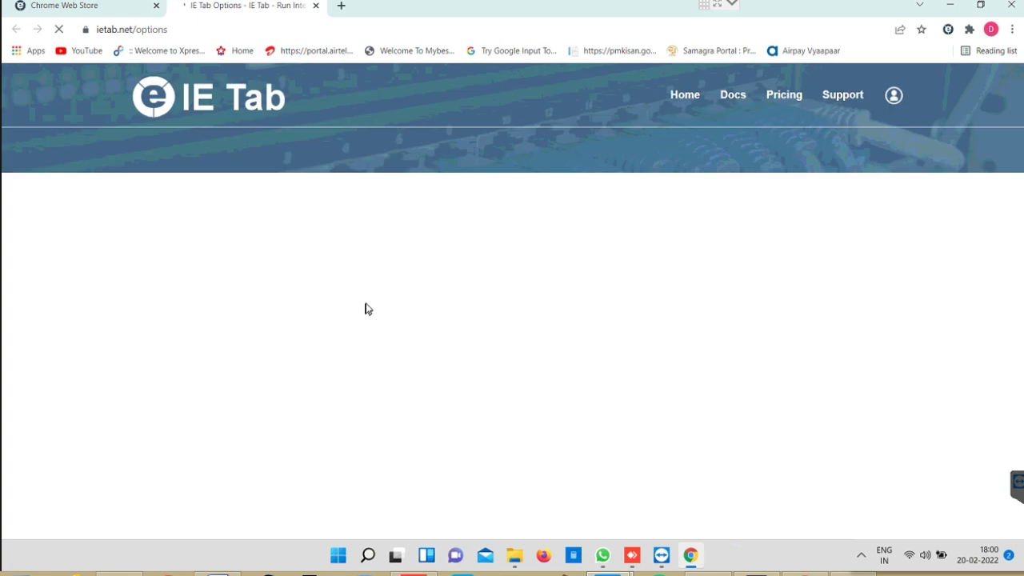
{"action": "scroll", "coordinate": [424, 328], "scroll_direction": "down", "scroll_amount": 15}
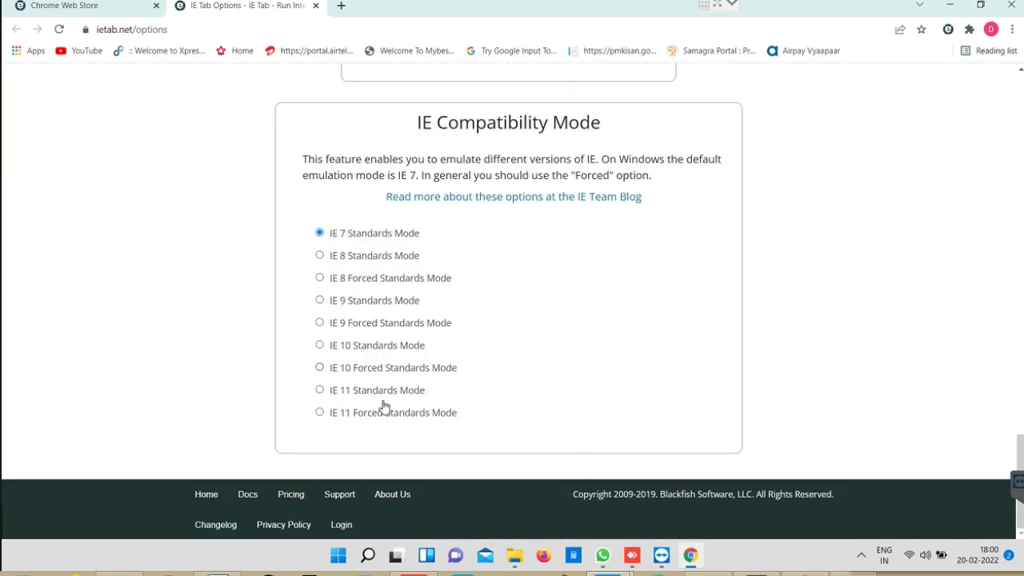
{"action": "left_click", "coordinate": [368, 415]}
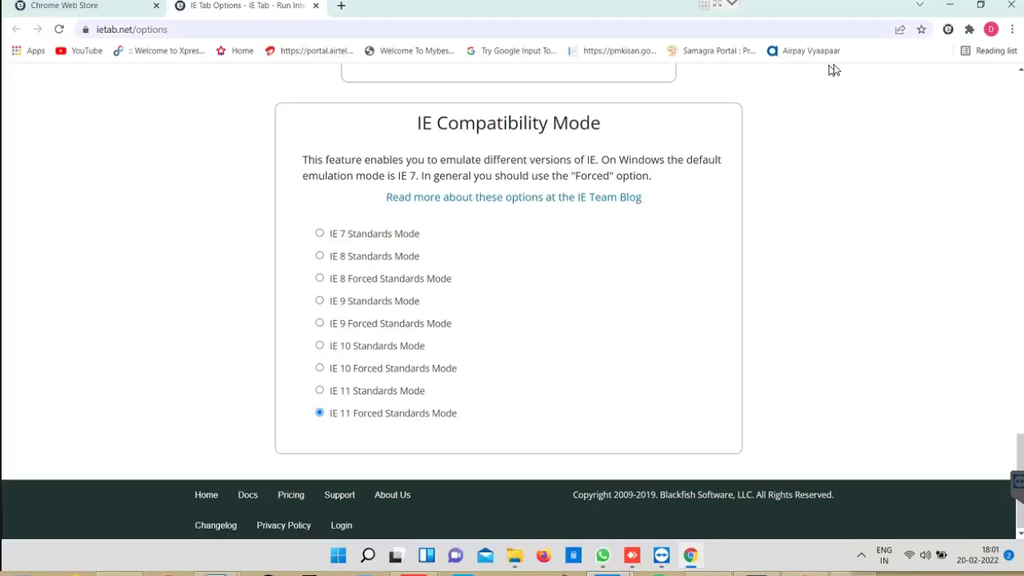
{"action": "right_click", "coordinate": [862, 53]}
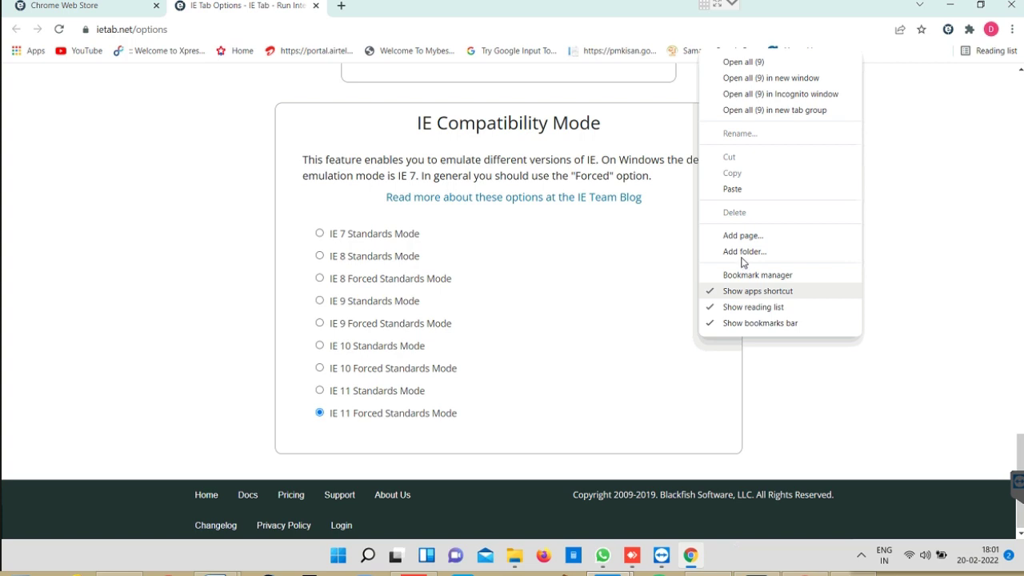
{"action": "left_click", "coordinate": [739, 235]}
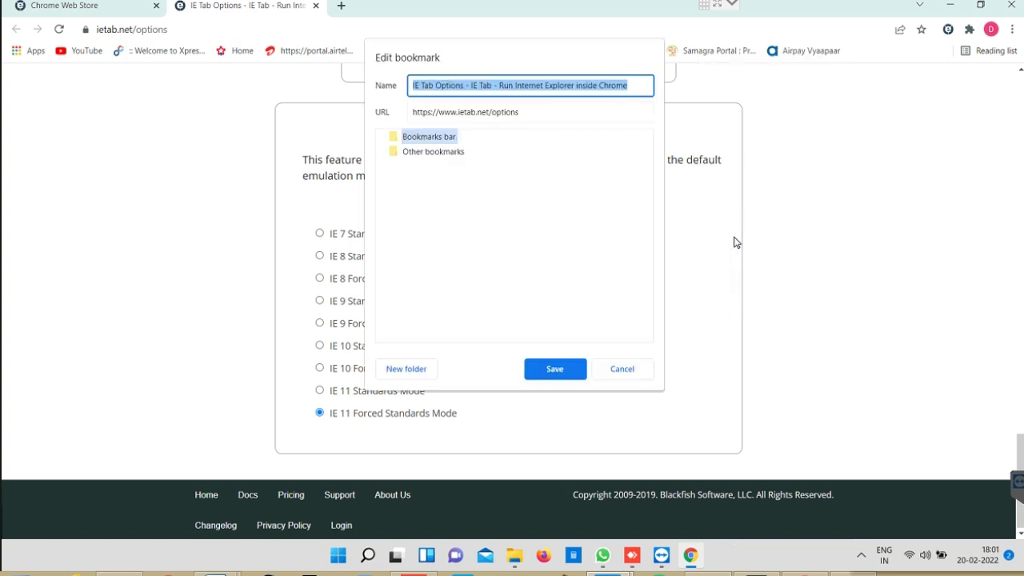
{"action": "type", "text": "bob"}
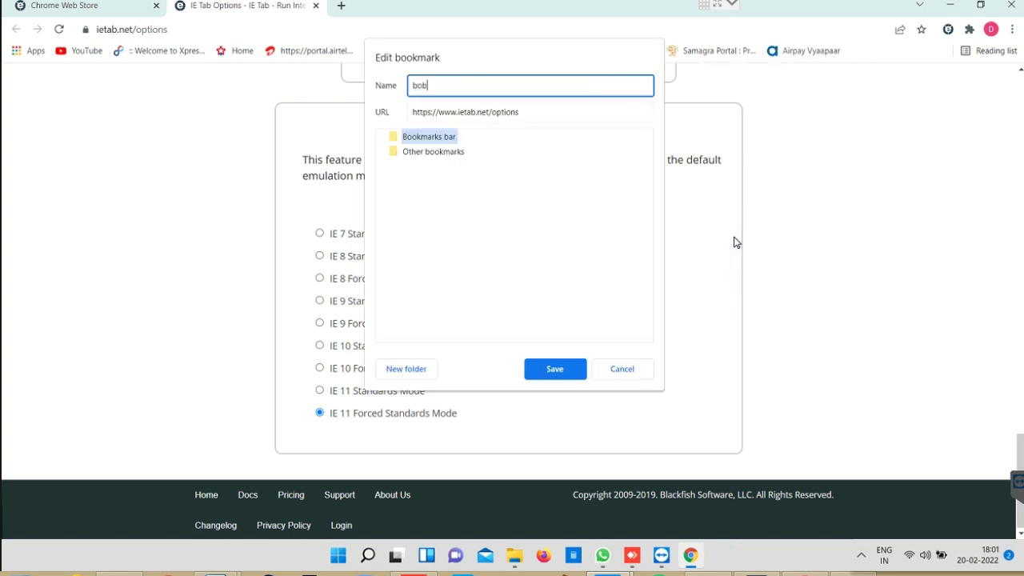
{"action": "key", "text": "Tab"}
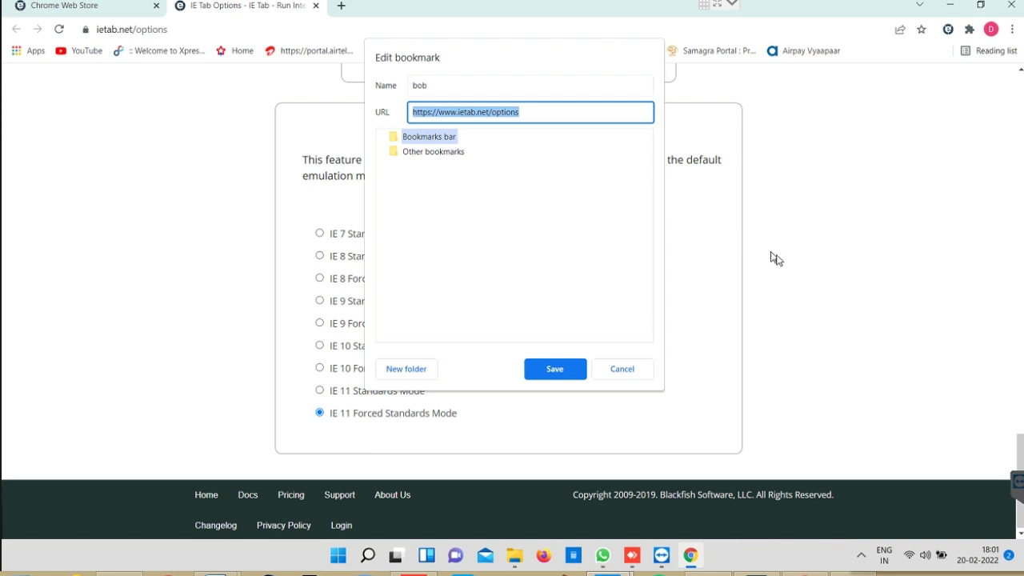
{"action": "type", "text": "chrome-extension://hehijbfgiekmjfkfjpbkbammjbdenadd/nhc.htm#url=https://bob.ngm-fi.com/"}
{"action": "left_click", "coordinate": [561, 370]}
{"action": "left_click_drag", "start_coordinate": [871, 58], "coordinate": [85, 53]}
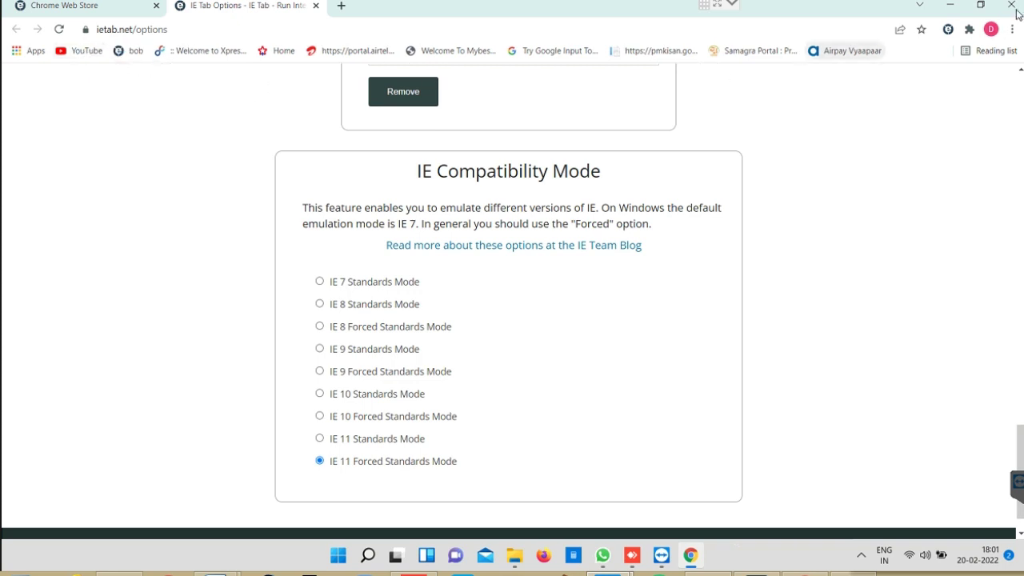
{"action": "left_click", "coordinate": [1018, 11]}
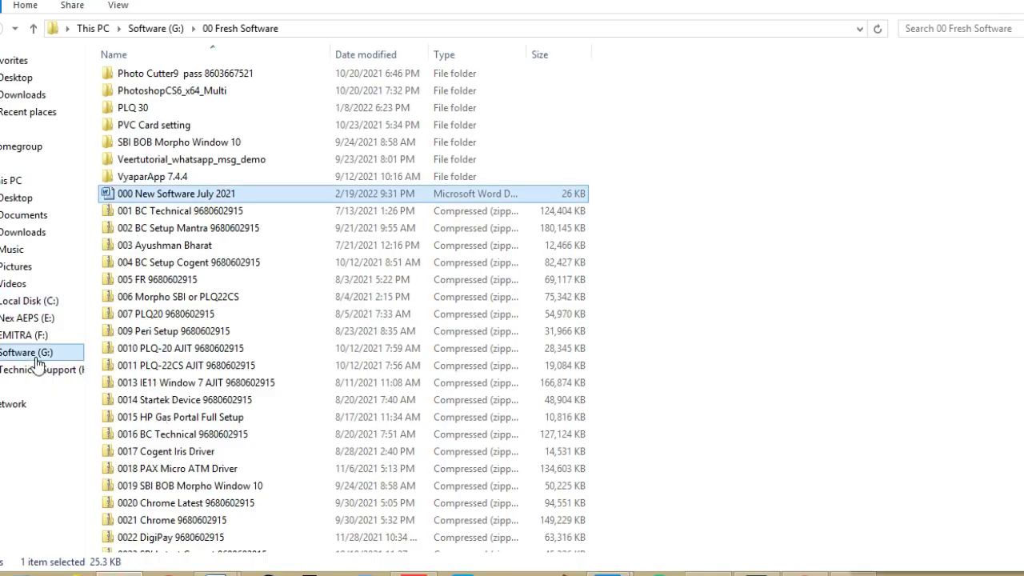
Copy the bob registry file from the BC Setup RegistryFiles folder on local drive C and paste it onto the remote desktop.
{"action": "left_click", "coordinate": [36, 303]}
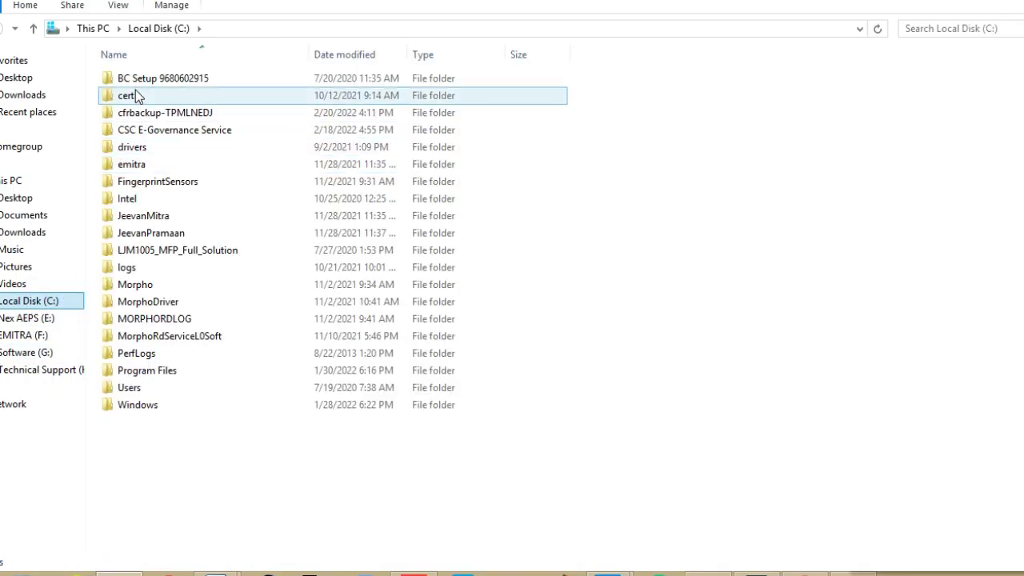
{"action": "double_click", "coordinate": [130, 80]}
{"action": "double_click", "coordinate": [130, 78]}
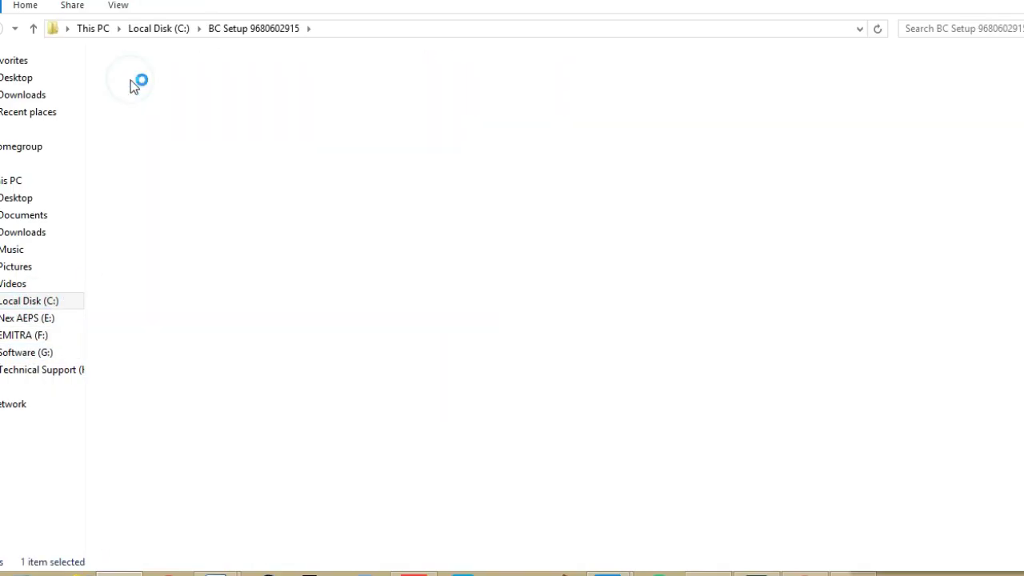
{"action": "key", "text": "alt+Left"}
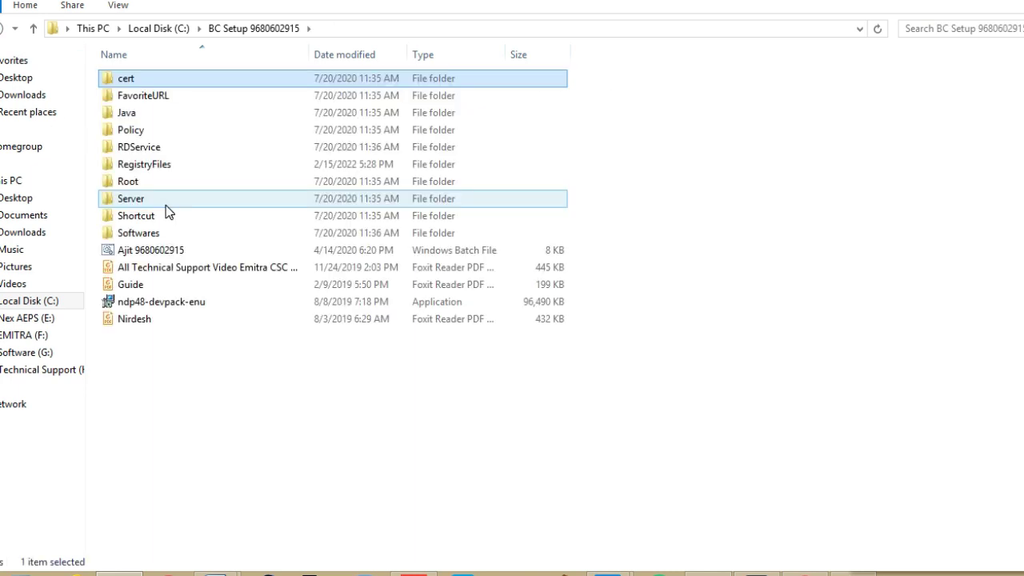
{"action": "double_click", "coordinate": [128, 169]}
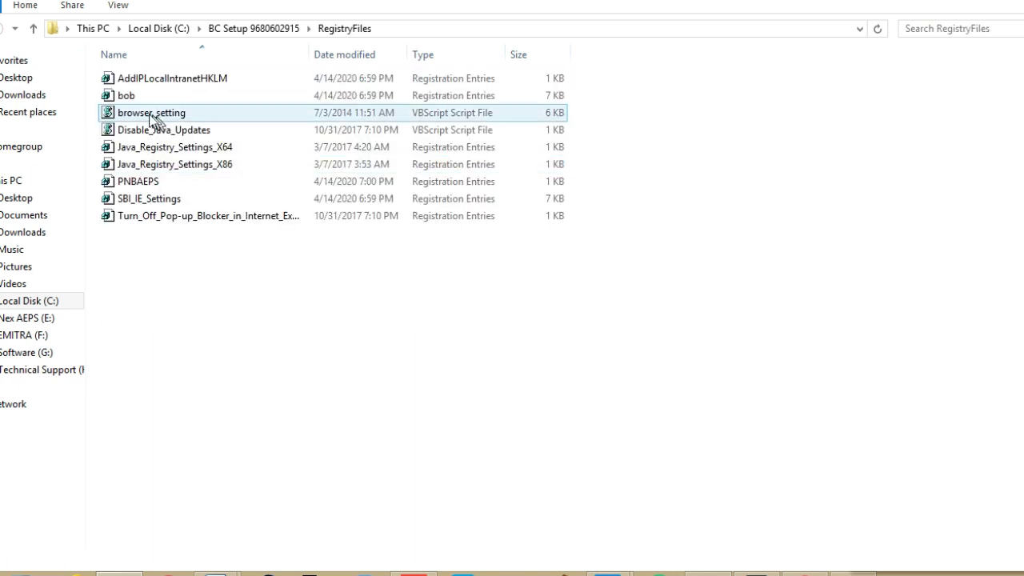
{"action": "left_click", "coordinate": [126, 98]}
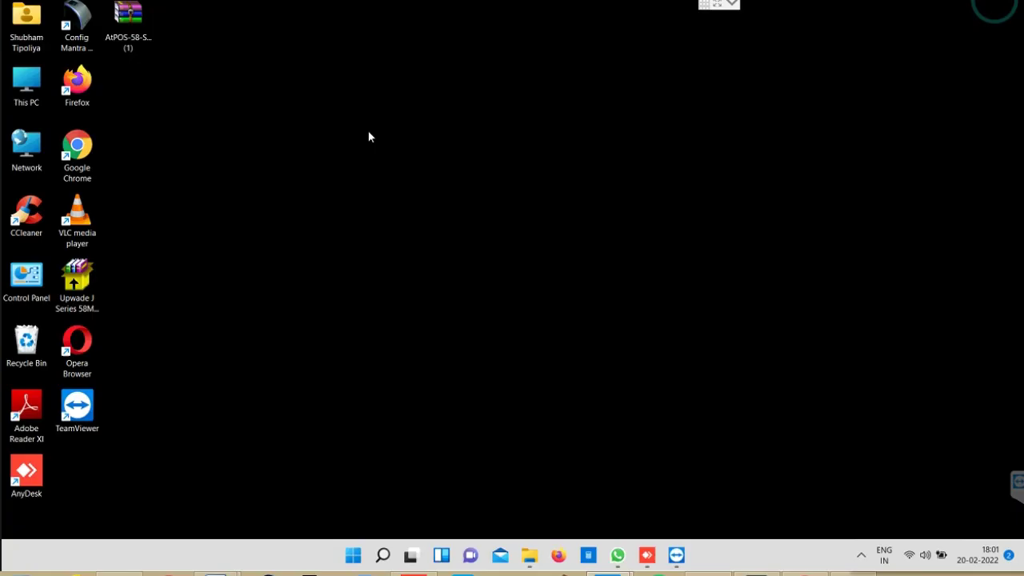
{"action": "left_click", "coordinate": [318, 157]}
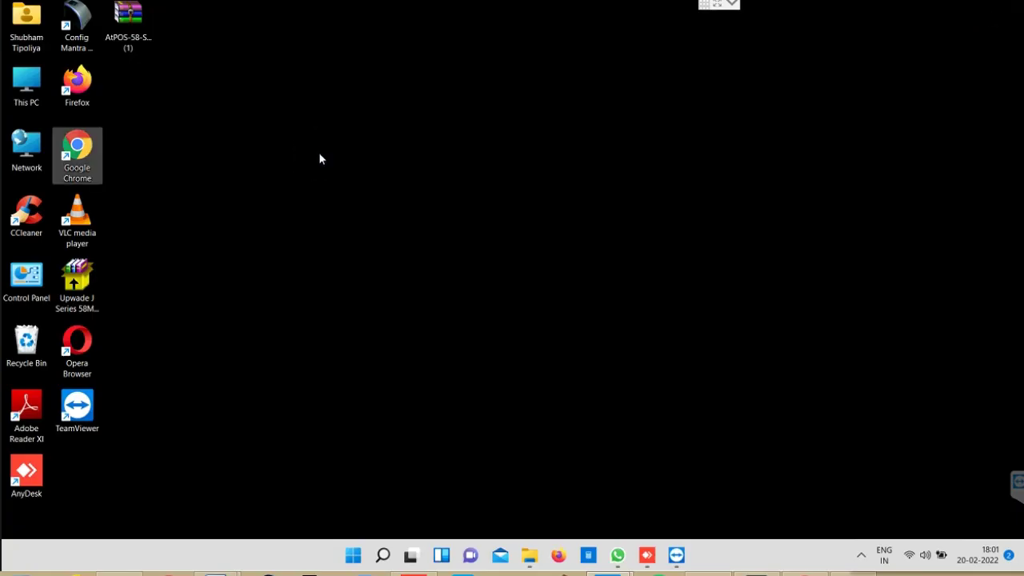
{"action": "key", "text": "ctrl+v"}
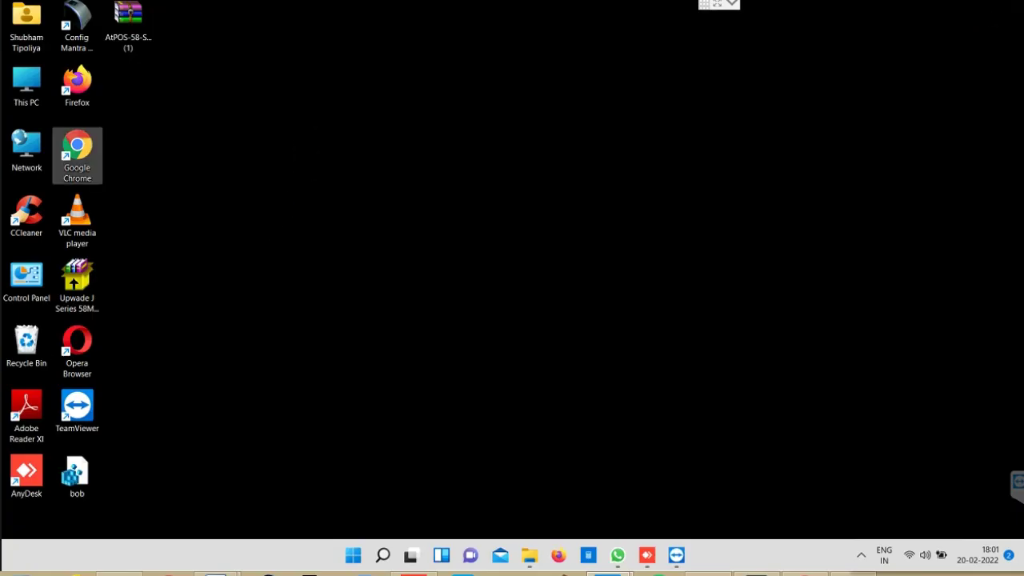
Merge the bob registry file into the remote PC's registry and permanently delete the file from the desktop.
{"action": "left_click", "coordinate": [78, 469]}
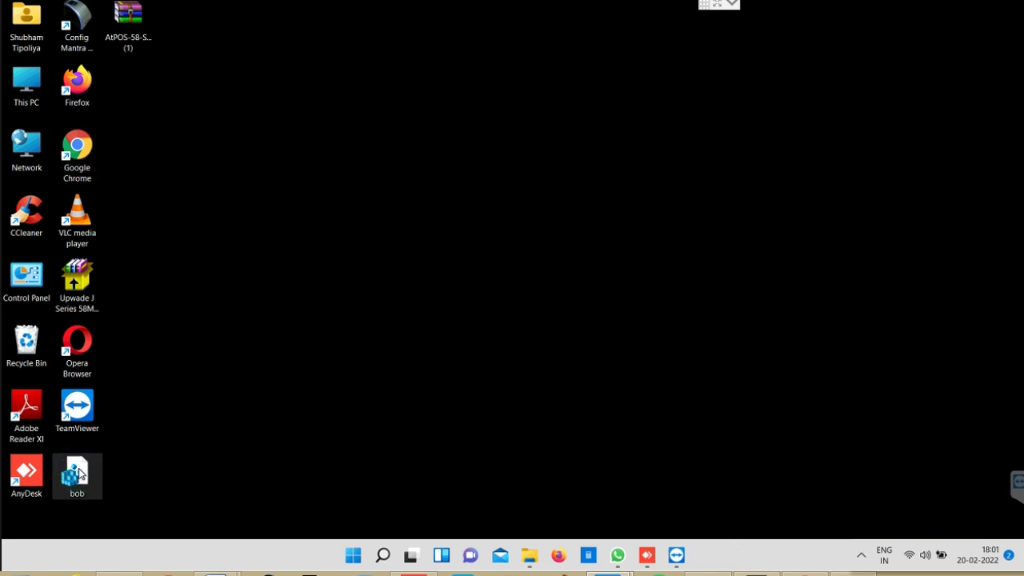
{"action": "right_click", "coordinate": [79, 468]}
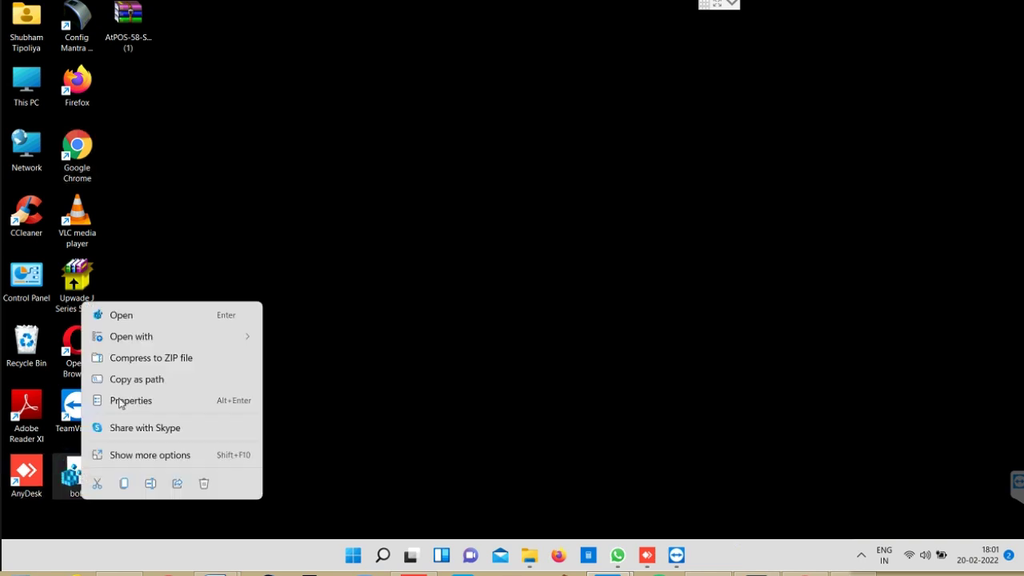
{"action": "right_click", "coordinate": [72, 471]}
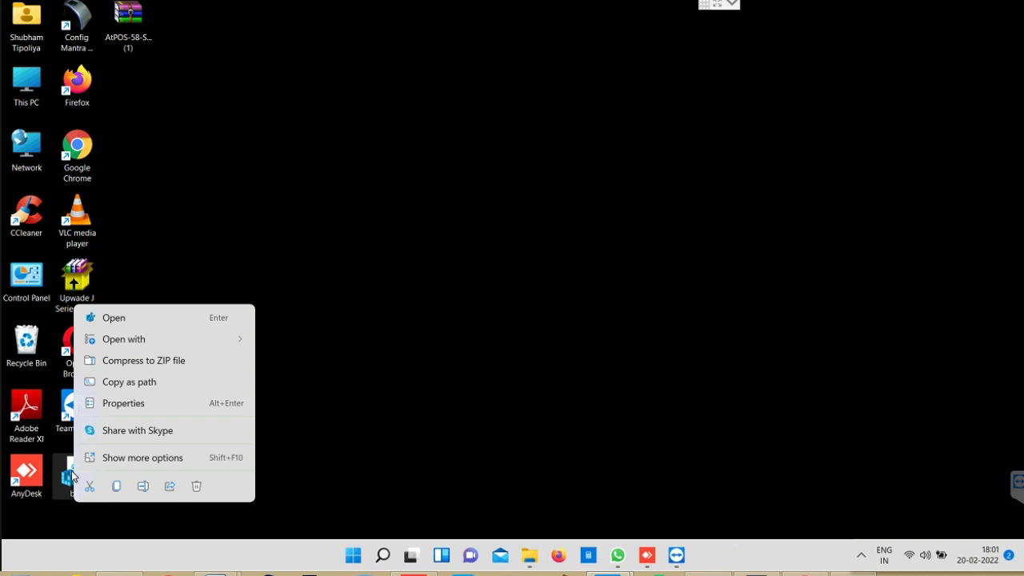
{"action": "left_click", "coordinate": [114, 318]}
{"action": "left_click", "coordinate": [612, 291]}
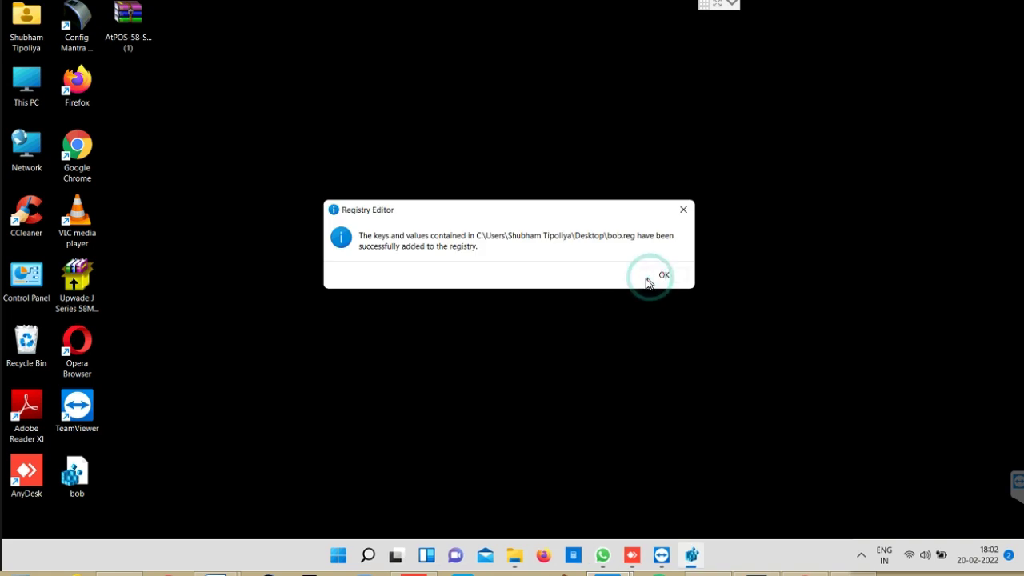
{"action": "left_click", "coordinate": [649, 282]}
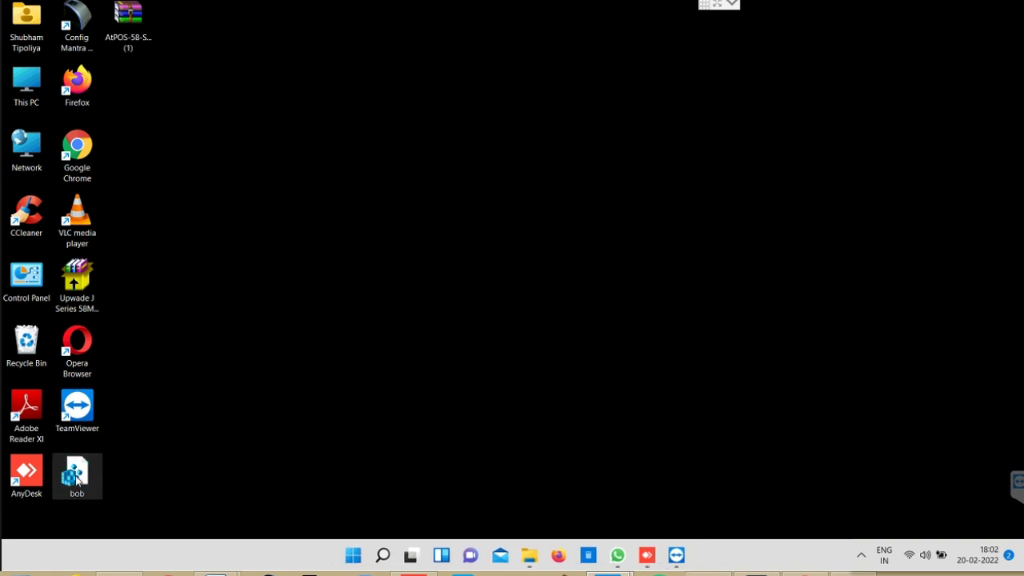
{"action": "key", "text": "shift+Delete"}
{"action": "key", "text": "Escape"}
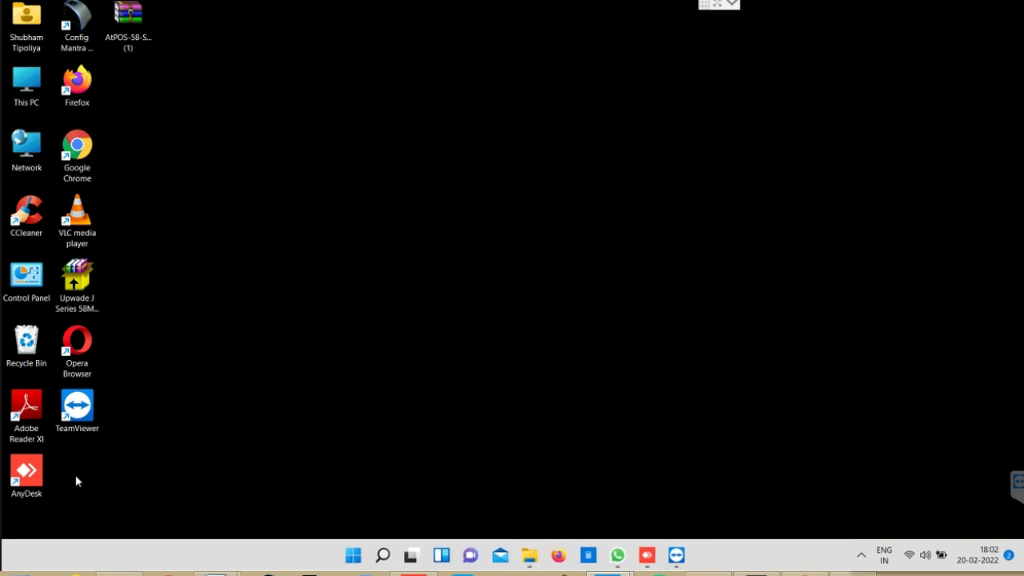
Open Control Panel on the remote PC, switch the view to large icons, and open Internet Options.
{"action": "double_click", "coordinate": [26, 276]}
{"action": "left_click", "coordinate": [718, 64]}
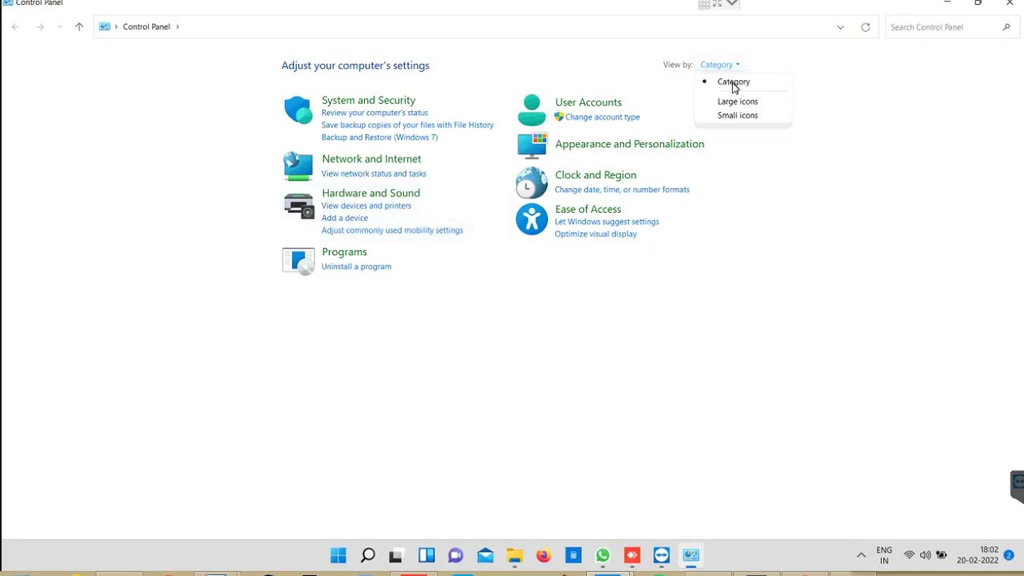
{"action": "left_click", "coordinate": [731, 103]}
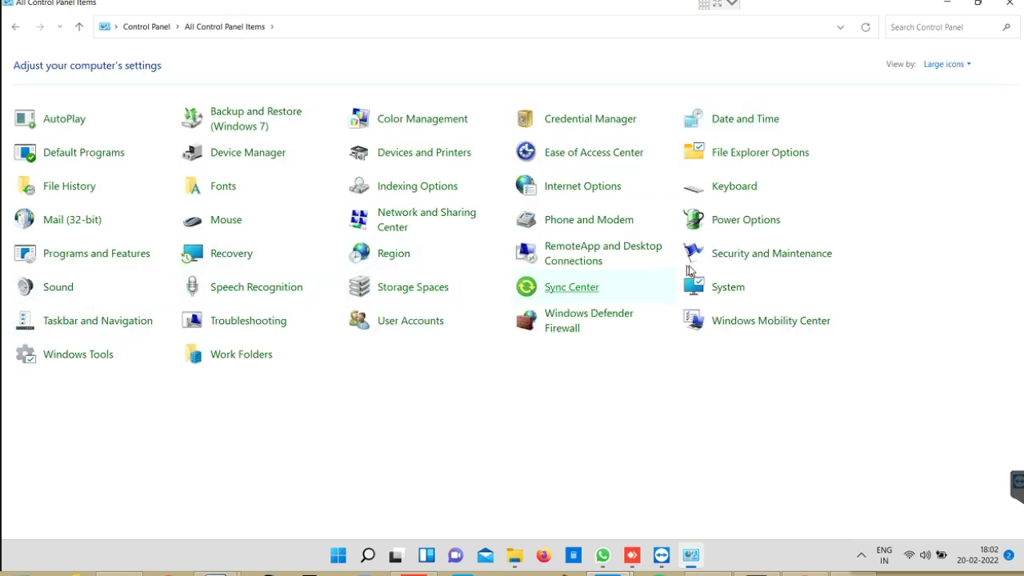
{"action": "left_click", "coordinate": [567, 192]}
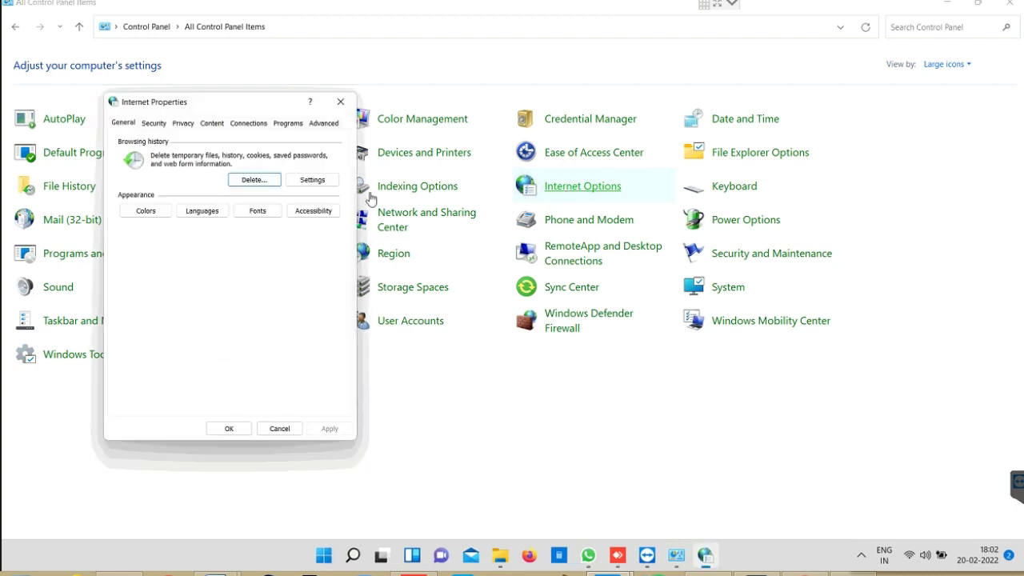
Open the custom security level for the Internet zone and enable Access data sources across domains.
{"action": "left_click", "coordinate": [155, 125]}
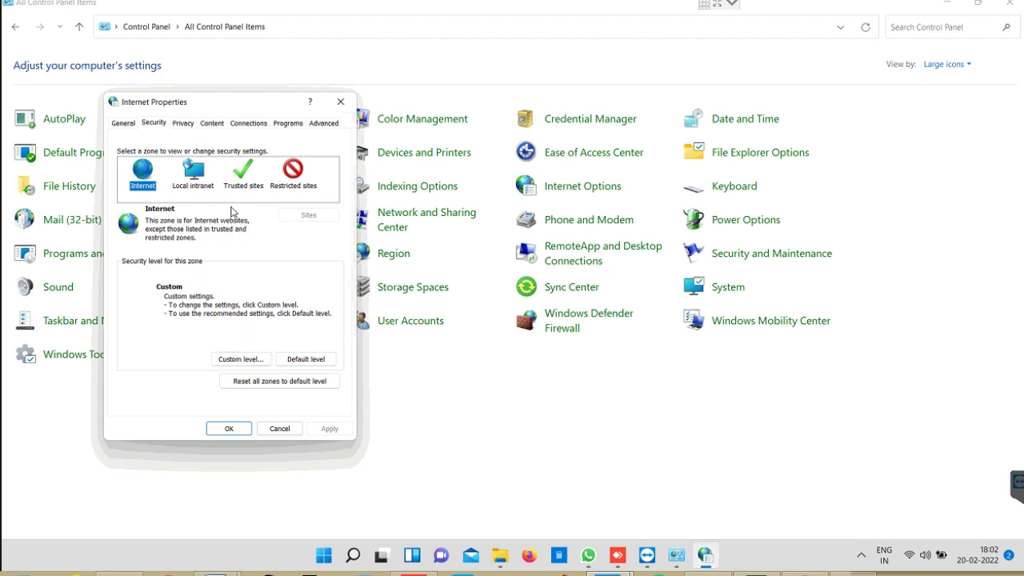
{"action": "left_click", "coordinate": [249, 363]}
{"action": "scroll", "coordinate": [237, 262], "scroll_direction": "down", "scroll_amount": 5}
{"action": "scroll", "coordinate": [237, 262], "scroll_direction": "down", "scroll_amount": 5}
{"action": "scroll", "coordinate": [237, 262], "scroll_direction": "down", "scroll_amount": 4}
{"action": "scroll", "coordinate": [237, 262], "scroll_direction": "down", "scroll_amount": 4}
{"action": "scroll", "coordinate": [237, 261], "scroll_direction": "down", "scroll_amount": 4}
{"action": "left_click", "coordinate": [169, 245]}
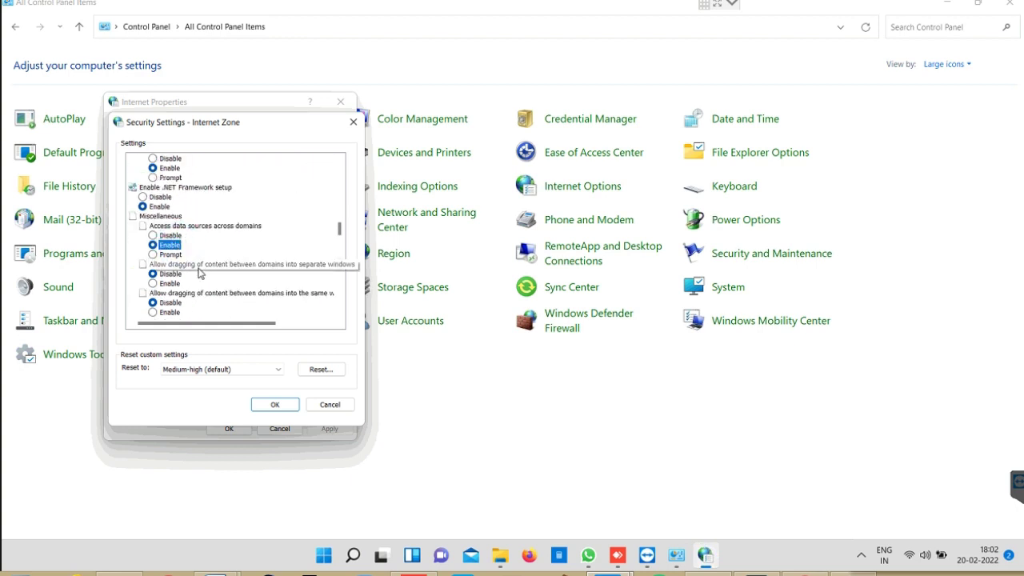
Enable Include local directory path when uploading files to a server for the Internet zone and save the custom security settings.
{"action": "key", "text": "i"}
{"action": "scroll", "coordinate": [182, 302], "scroll_direction": "down", "scroll_amount": 1}
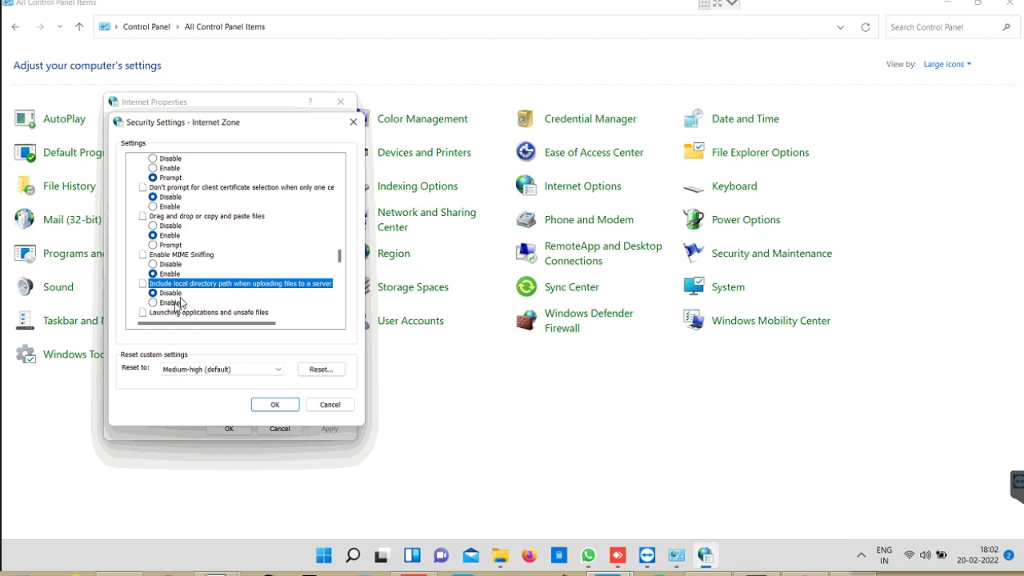
{"action": "left_click", "coordinate": [181, 302]}
{"action": "left_click", "coordinate": [273, 408]}
{"action": "left_click", "coordinate": [480, 287]}
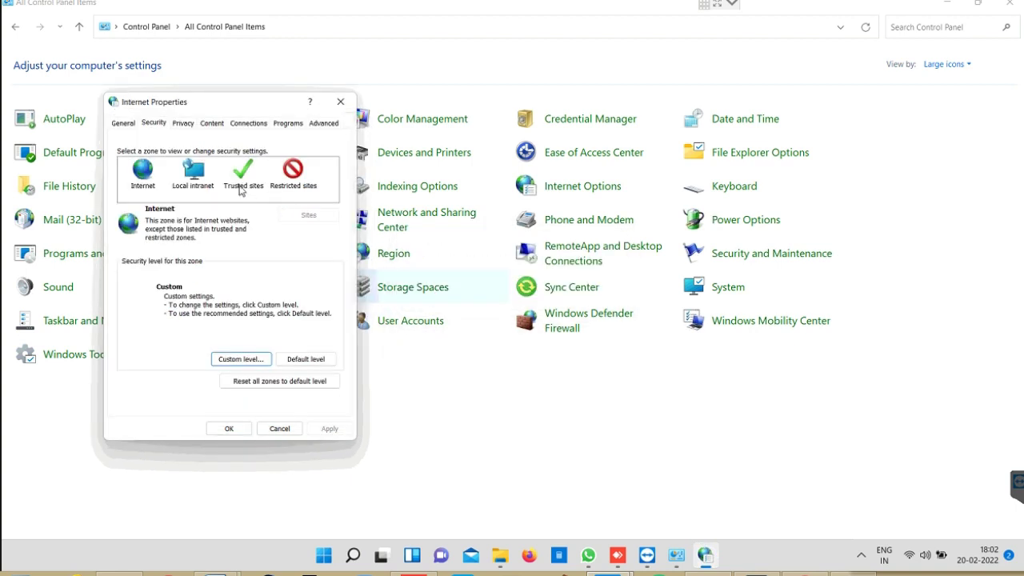
Open the custom security level for the Trusted sites zone, adjust its settings and save the changes.
{"action": "left_click", "coordinate": [242, 173]}
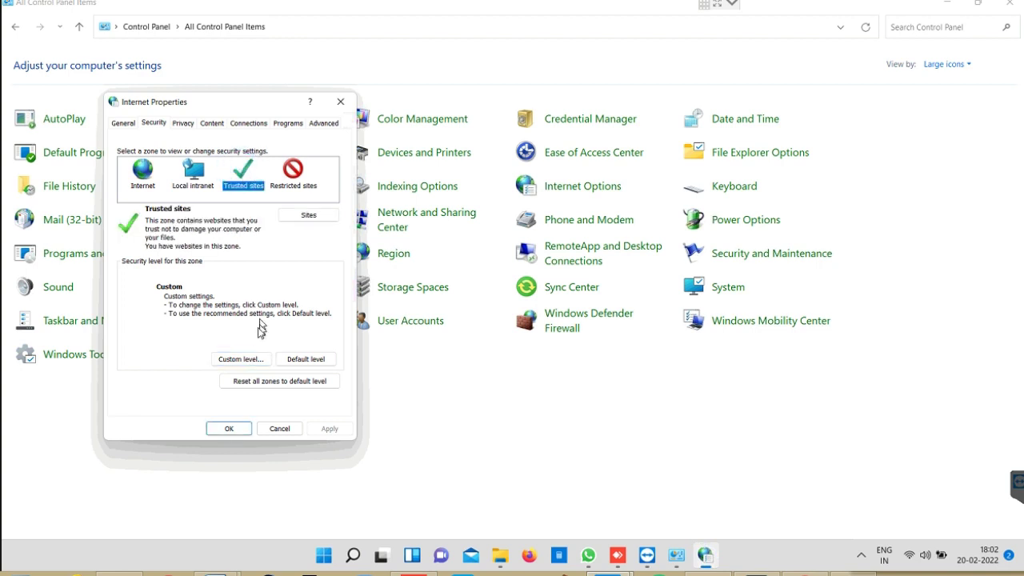
{"action": "left_click", "coordinate": [230, 359]}
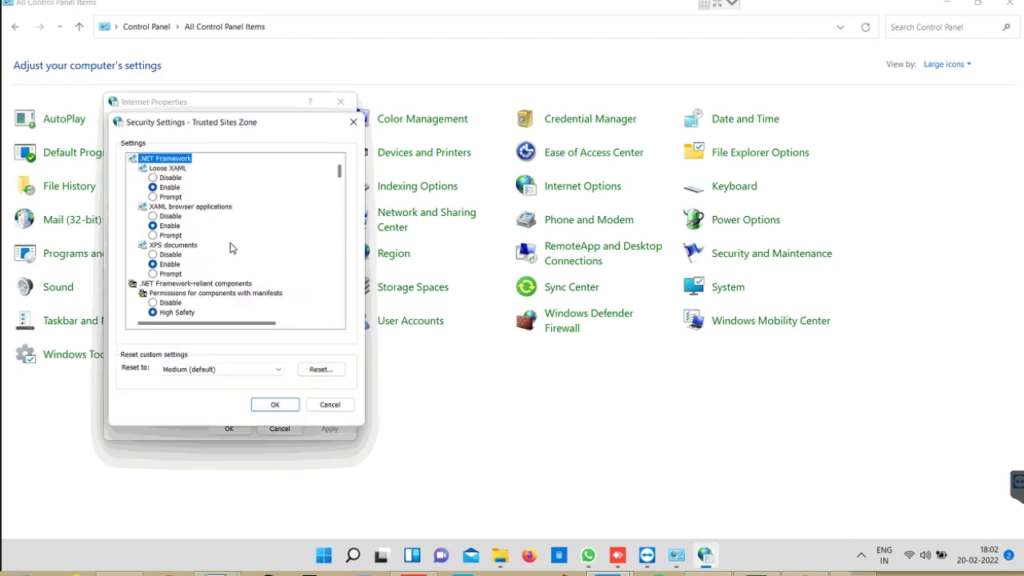
{"action": "scroll", "coordinate": [230, 248], "scroll_direction": "down", "scroll_amount": 10}
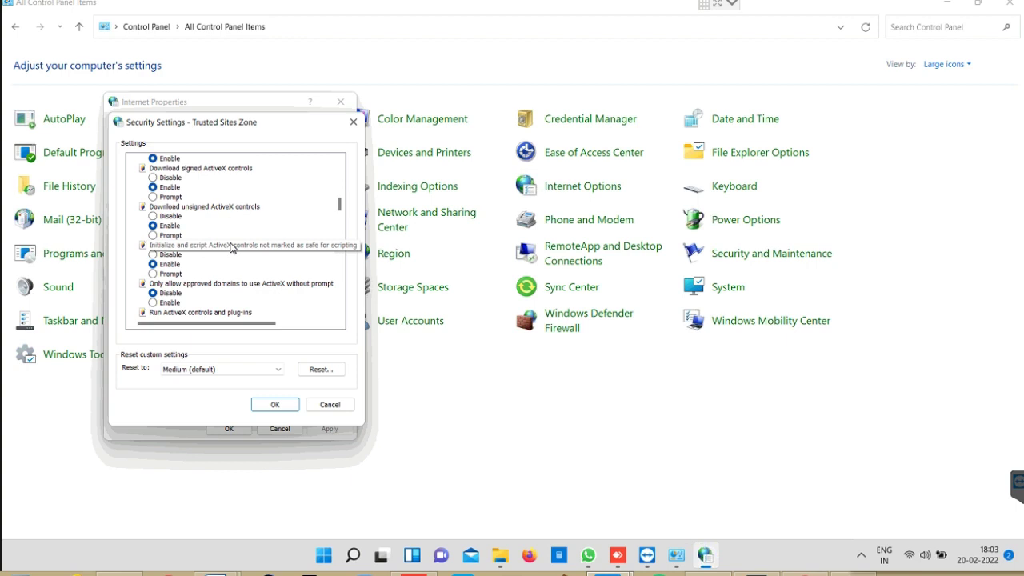
{"action": "scroll", "coordinate": [224, 281], "scroll_direction": "down", "scroll_amount": 3}
{"action": "left_click", "coordinate": [162, 294]}
{"action": "left_click", "coordinate": [274, 405]}
{"action": "left_click", "coordinate": [488, 289]}
{"action": "left_click", "coordinate": [184, 125]}
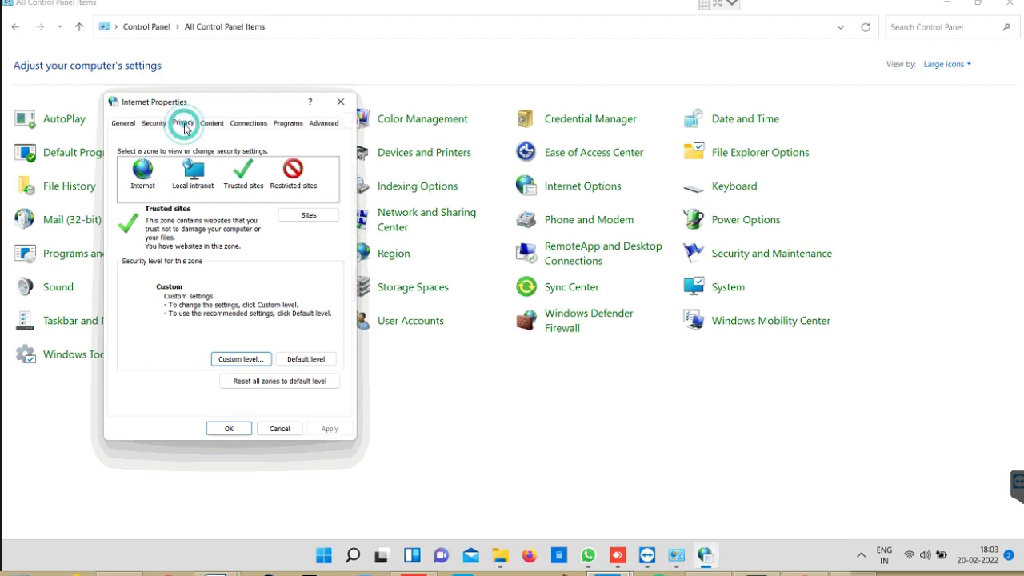
{"action": "left_click", "coordinate": [261, 161]}
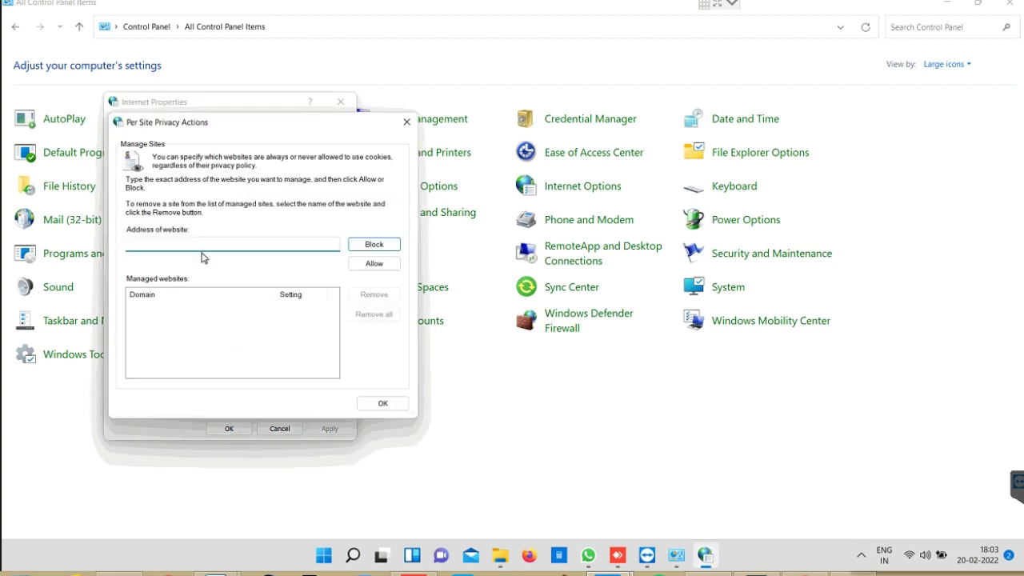
{"action": "type", "text": "https://ngm-fi.com"}
{"action": "left_click", "coordinate": [376, 267]}
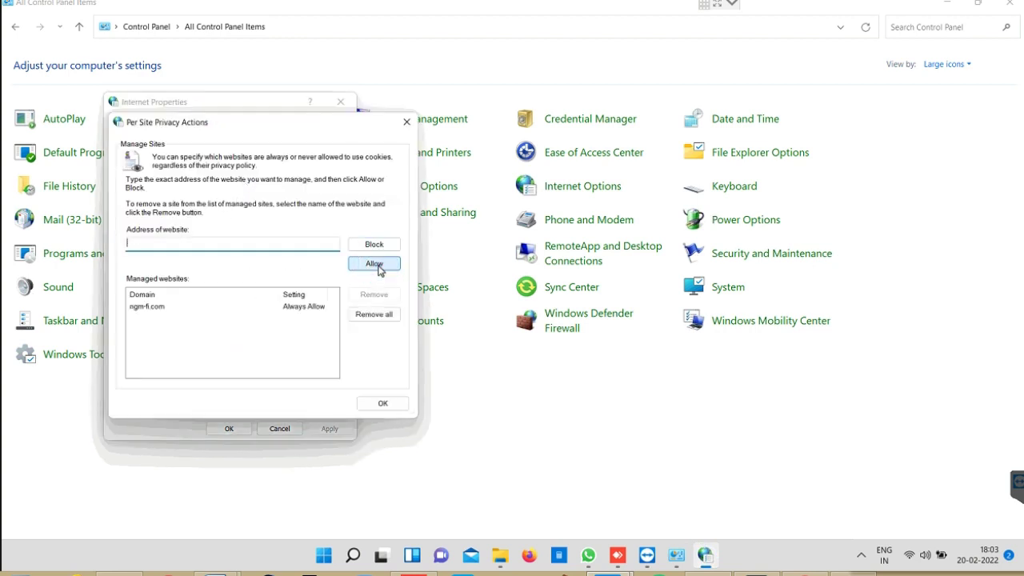
{"action": "left_click", "coordinate": [382, 403]}
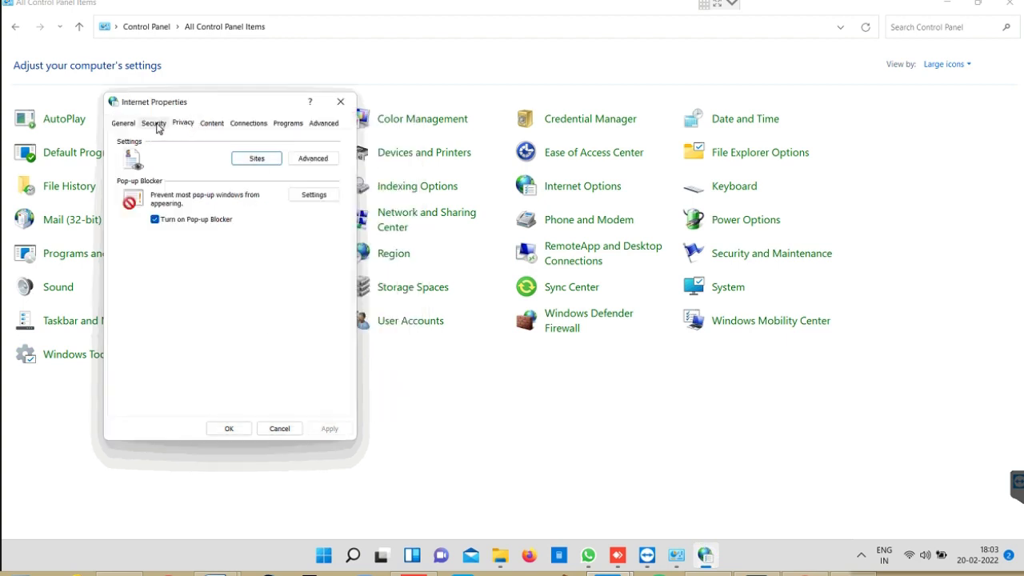
{"action": "left_click", "coordinate": [161, 130]}
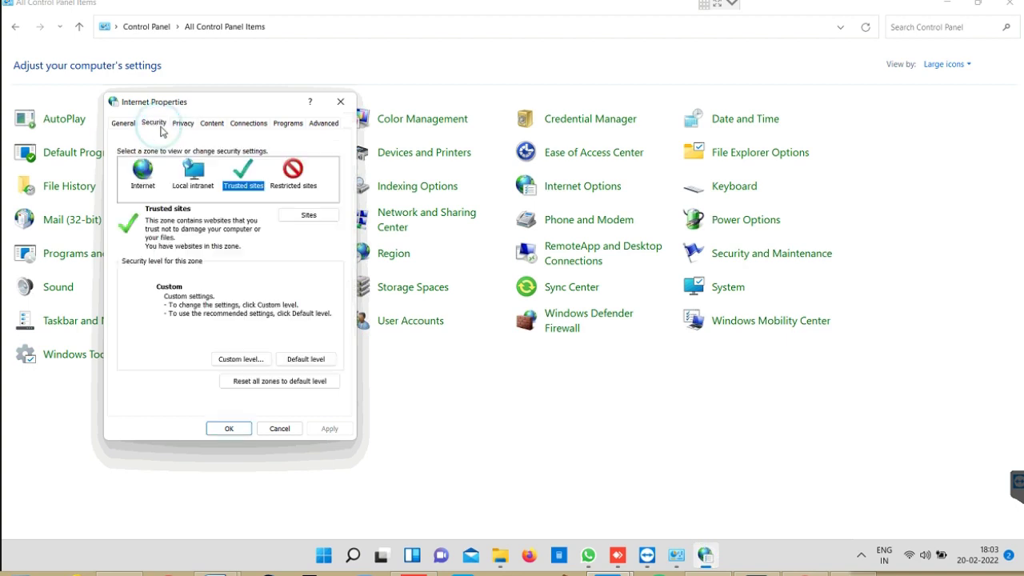
{"action": "left_click", "coordinate": [307, 214]}
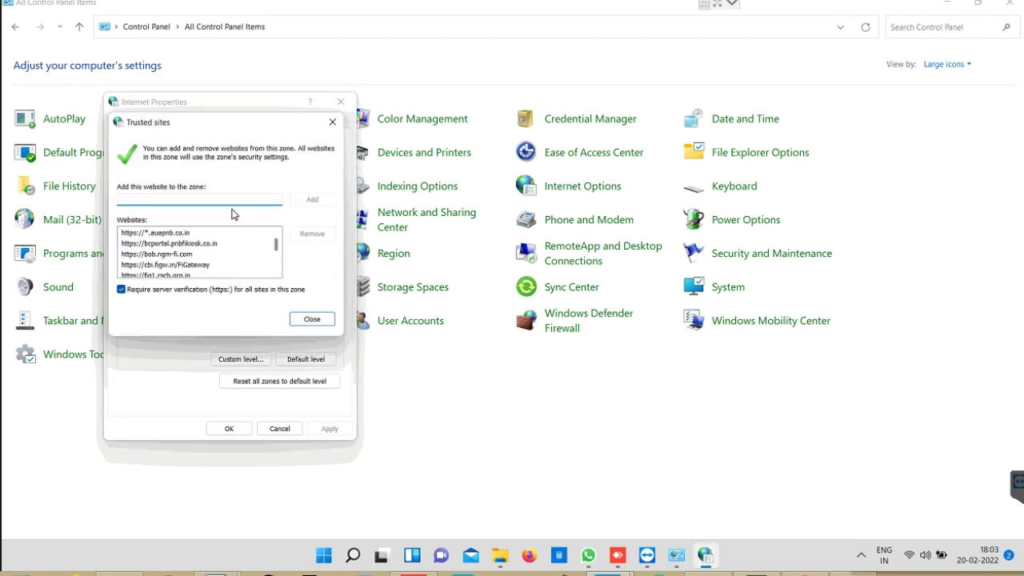
{"action": "type", "text": "https://bob.ngm-fi.com"}
{"action": "left_click", "coordinate": [312, 199]}
{"action": "left_click", "coordinate": [312, 320]}
{"action": "left_click", "coordinate": [227, 428]}
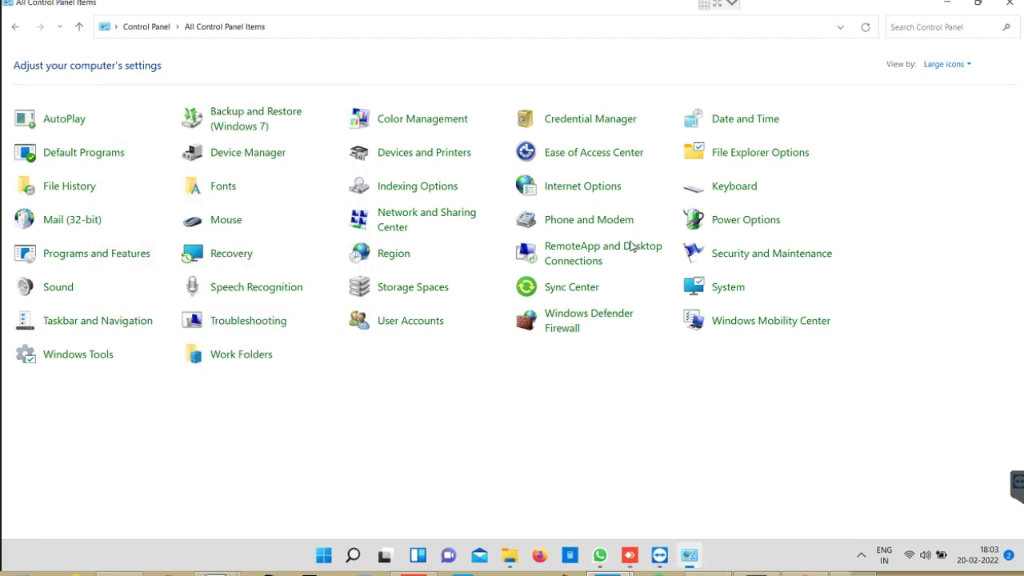
{"action": "left_click", "coordinate": [1010, 3]}
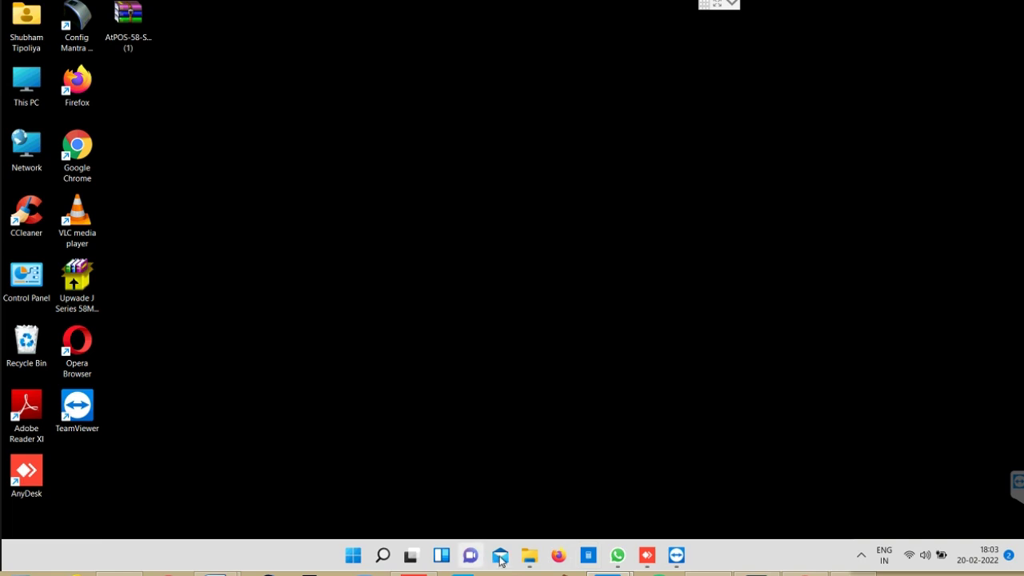
Launch Google Chrome on the remote PC and pin it to the taskbar.
{"action": "double_click", "coordinate": [87, 157]}
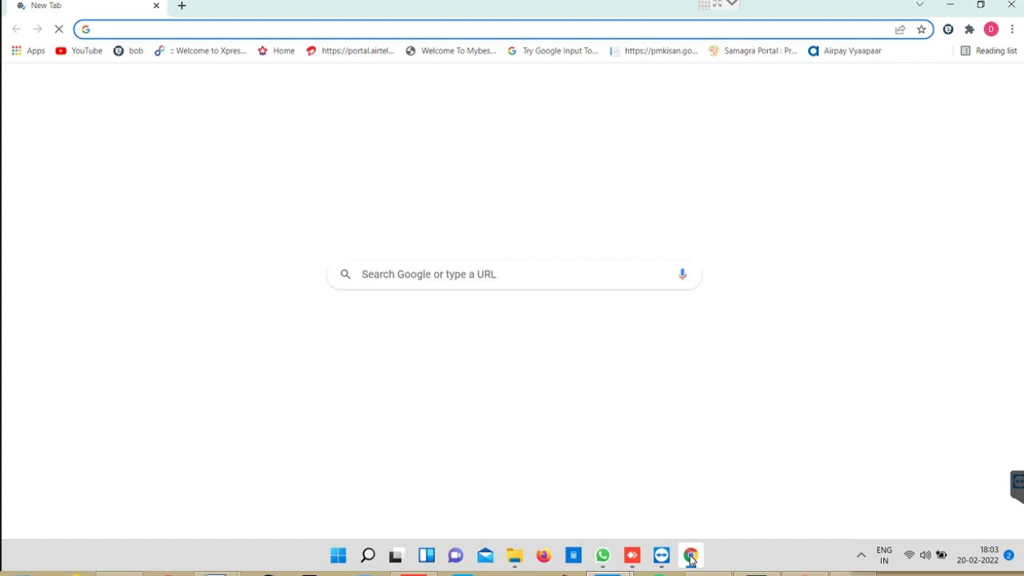
{"action": "right_click", "coordinate": [691, 560]}
{"action": "left_click", "coordinate": [653, 498]}
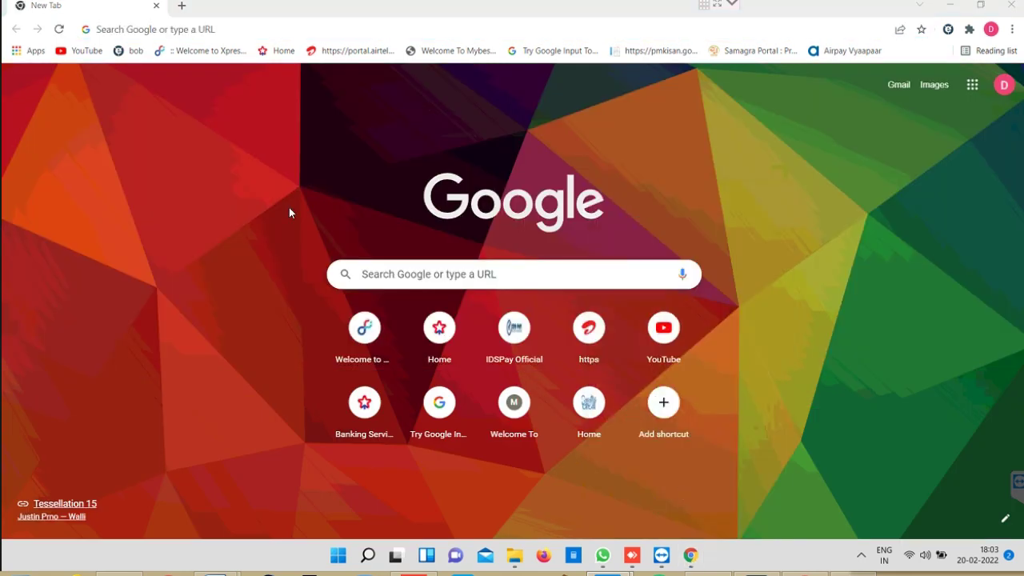
Open the bob bookmark in a maximized window and submit the agent login with the user ID, password and captcha.
{"action": "left_click", "coordinate": [129, 51]}
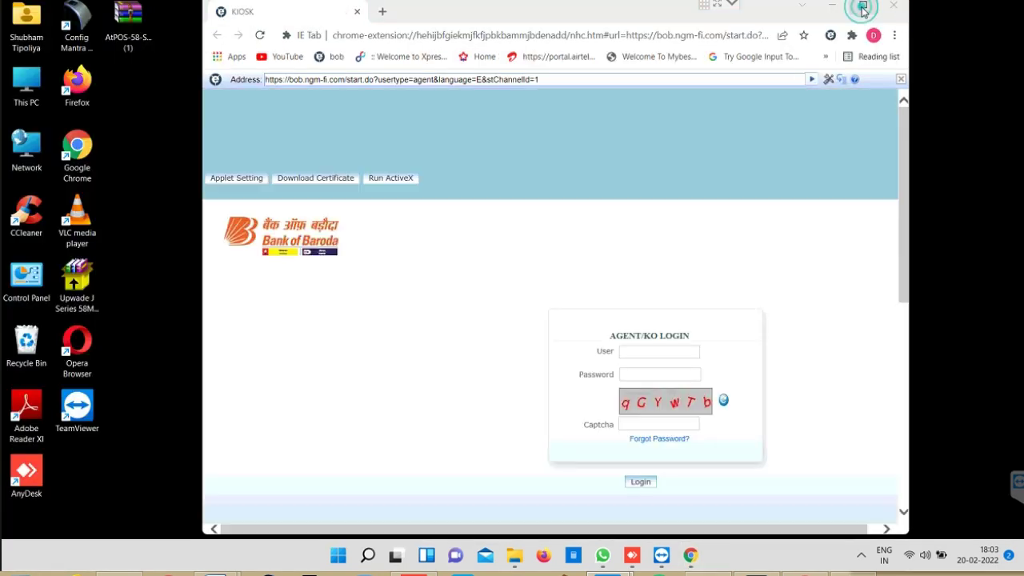
{"action": "left_click", "coordinate": [863, 8]}
{"action": "left_click", "coordinate": [490, 347]}
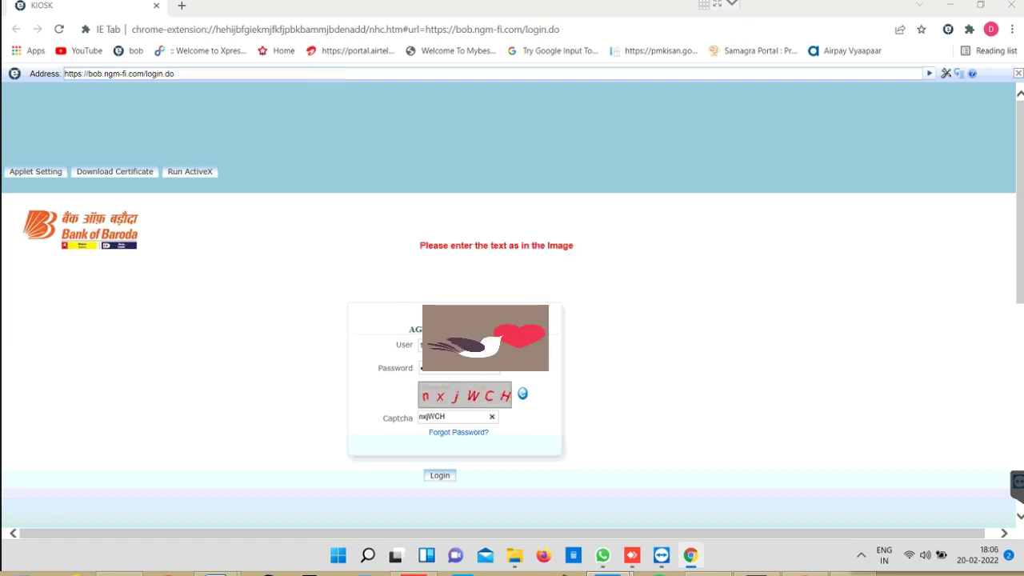
{"action": "key", "text": "Return"}
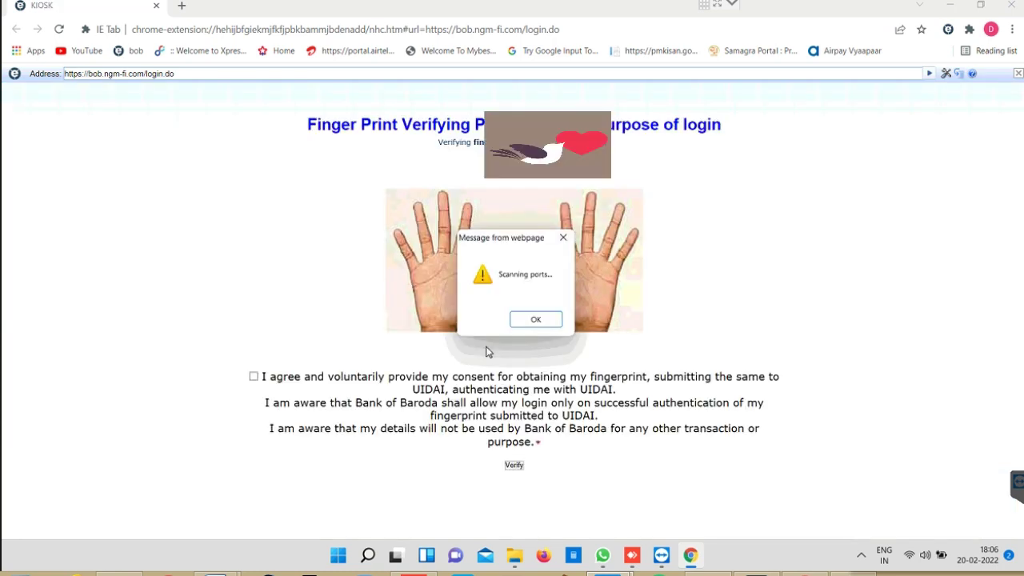
Dismiss the port scanning message, accept the fingerprint consent and complete the fingerprint verification for login.
{"action": "key", "text": "Return"}
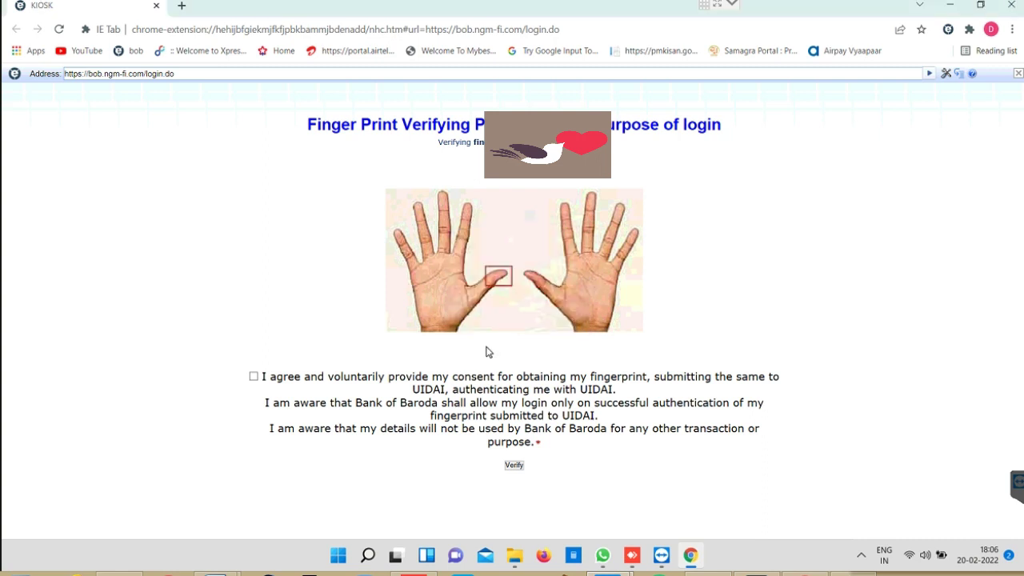
{"action": "key", "text": "space"}
{"action": "key", "text": "Tab"}
{"action": "key", "text": "Return"}
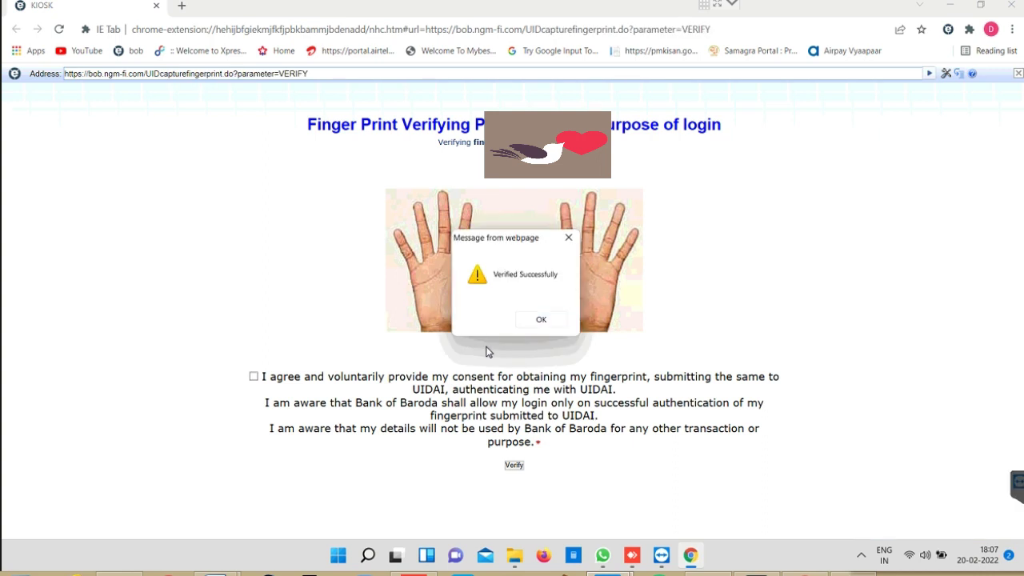
{"action": "key", "text": "Return"}
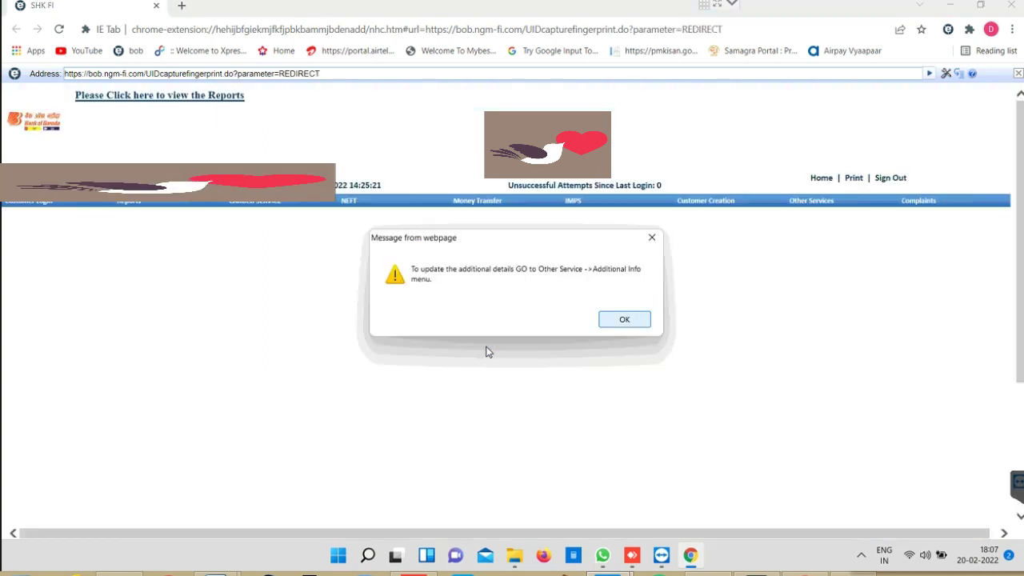
Dismiss the portal's notices after login and close the Bank of Baroda advertisement pop-up window.
{"action": "key", "text": "Return"}
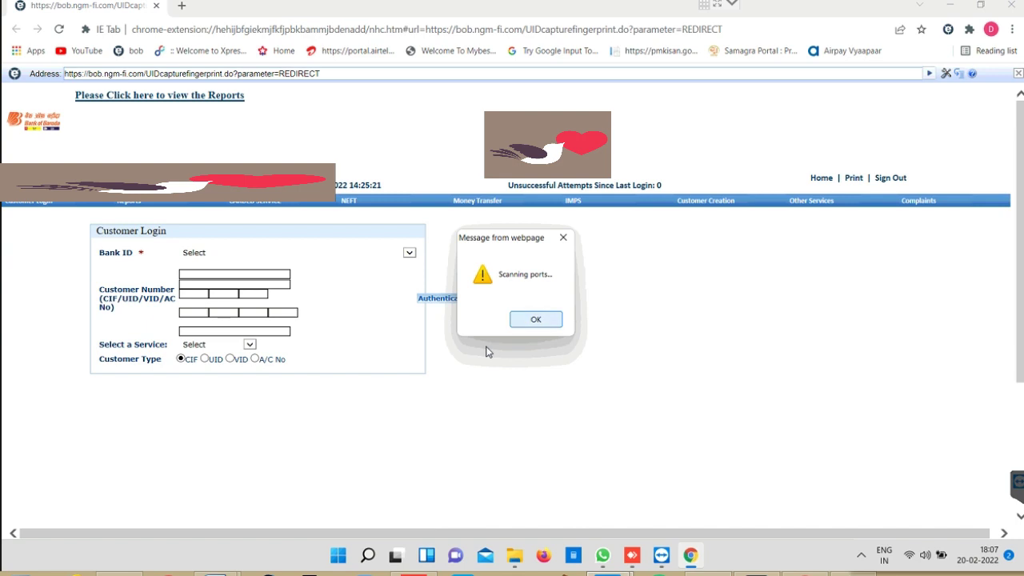
{"action": "left_click", "coordinate": [545, 317]}
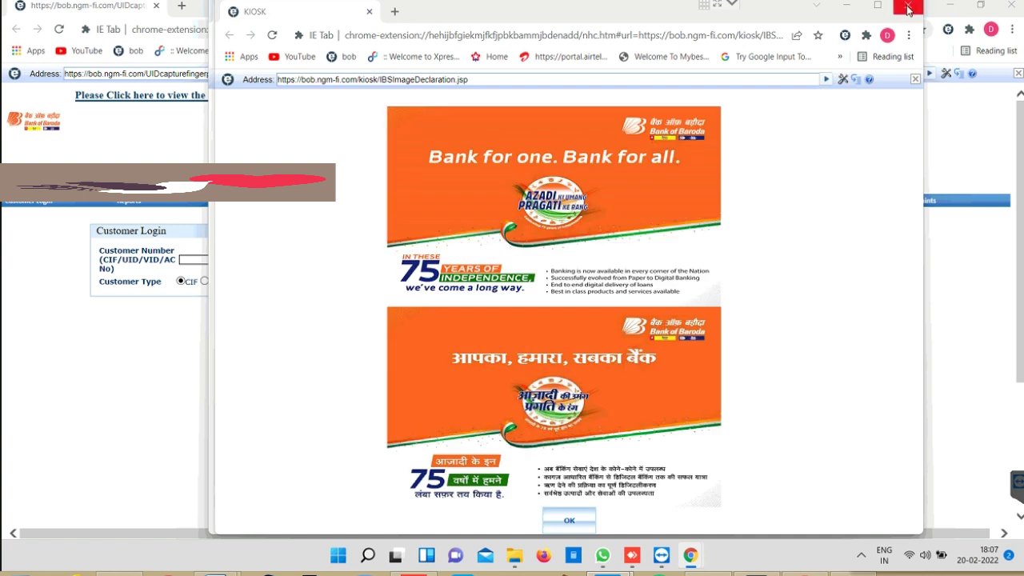
{"action": "left_click", "coordinate": [909, 9]}
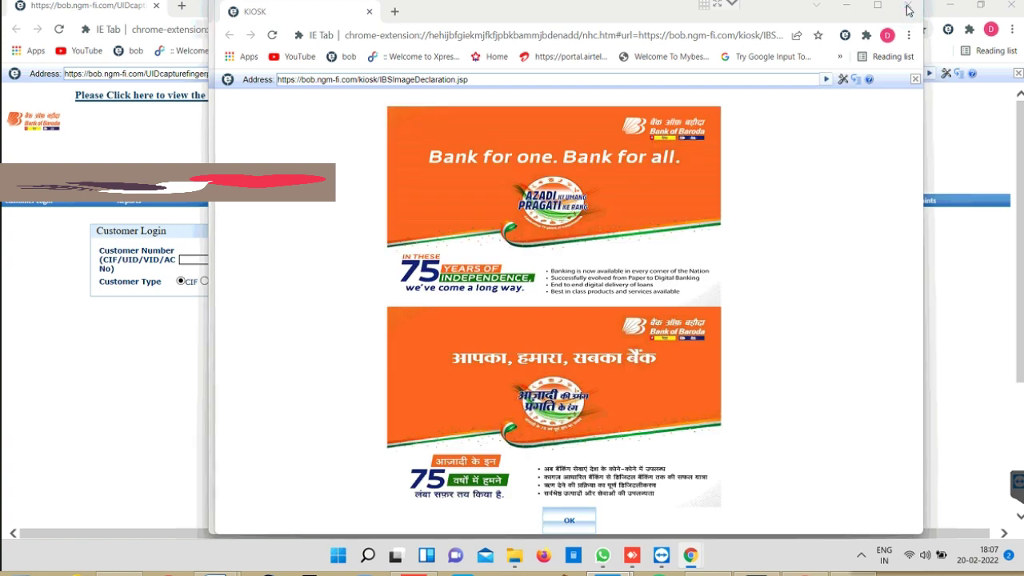
{"action": "left_click", "coordinate": [907, 9]}
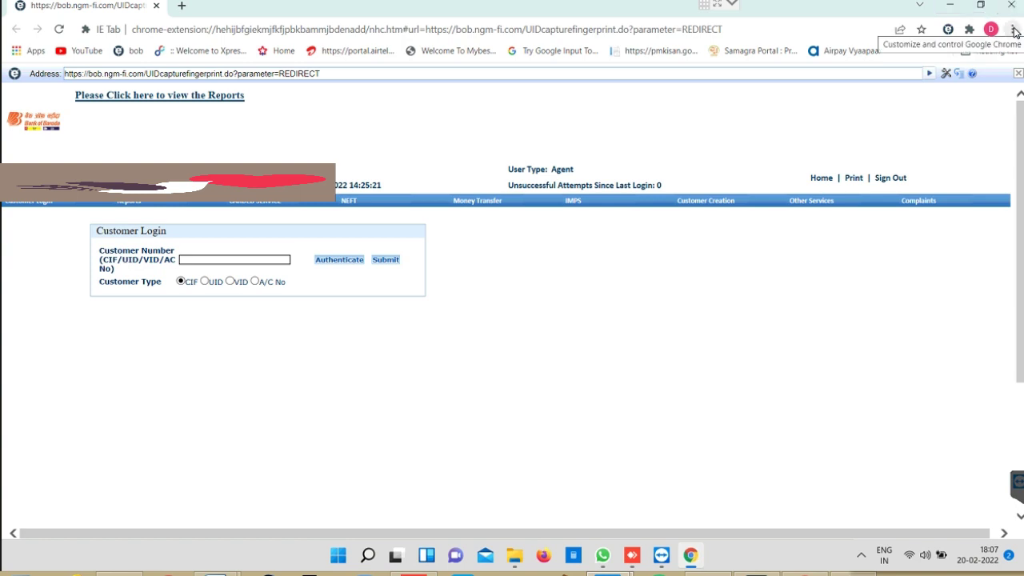
Minimize Chrome, search for Microsoft Edge, launch it and pin it to the taskbar.
{"action": "left_click", "coordinate": [950, 6]}
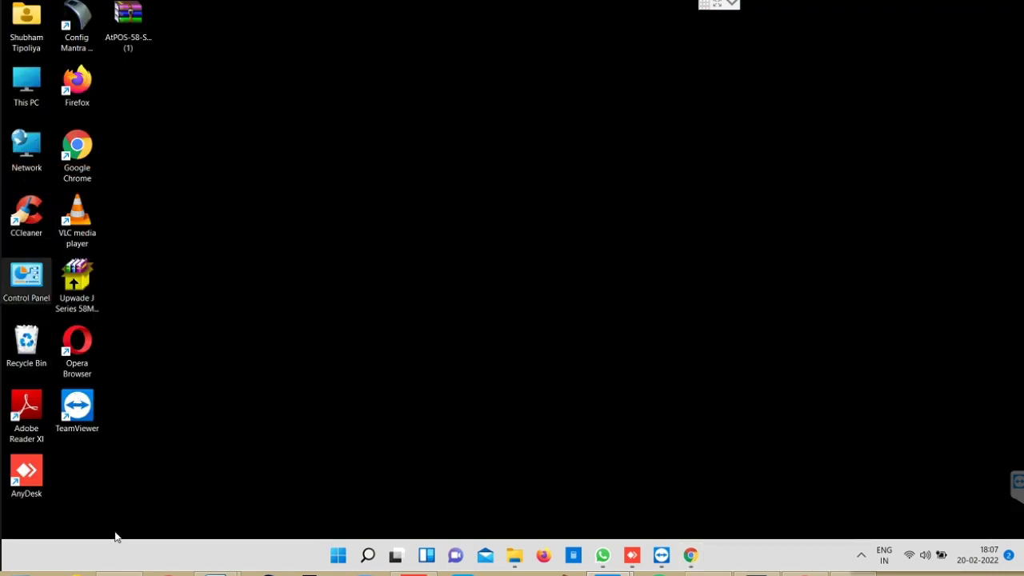
{"action": "left_click", "coordinate": [368, 557]}
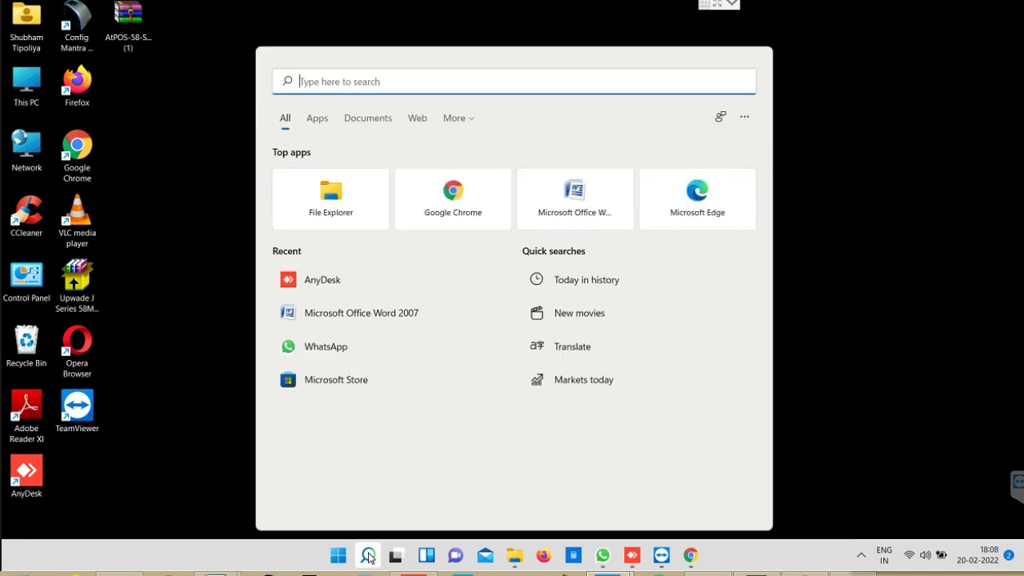
{"action": "type", "text": "ed"}
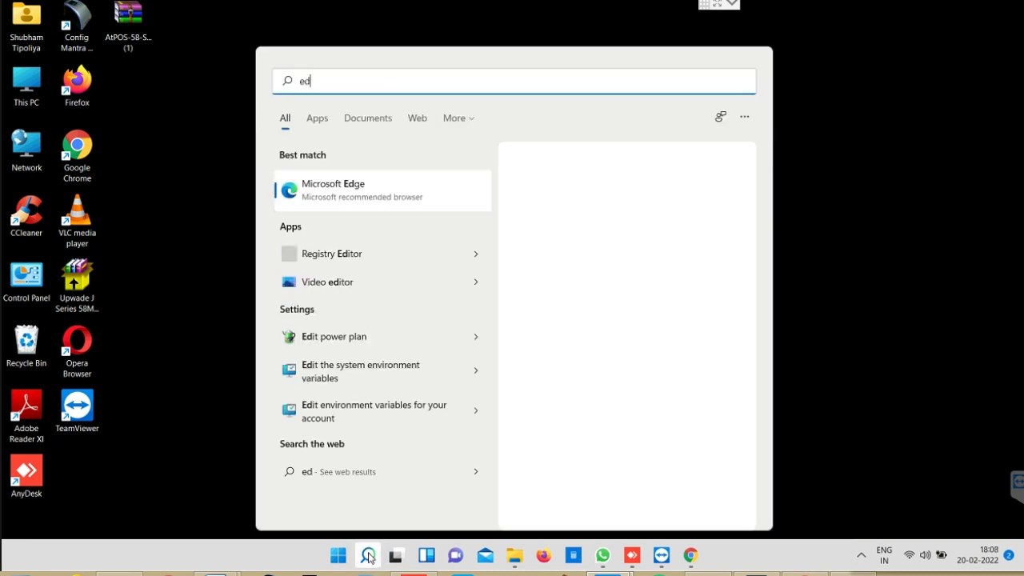
{"action": "left_click", "coordinate": [344, 199]}
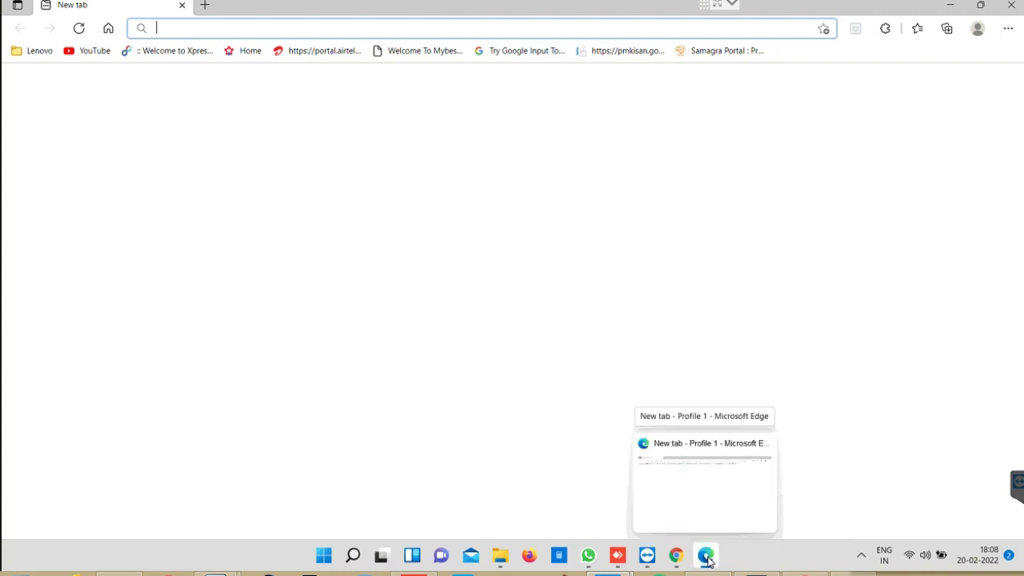
{"action": "right_click", "coordinate": [712, 558]}
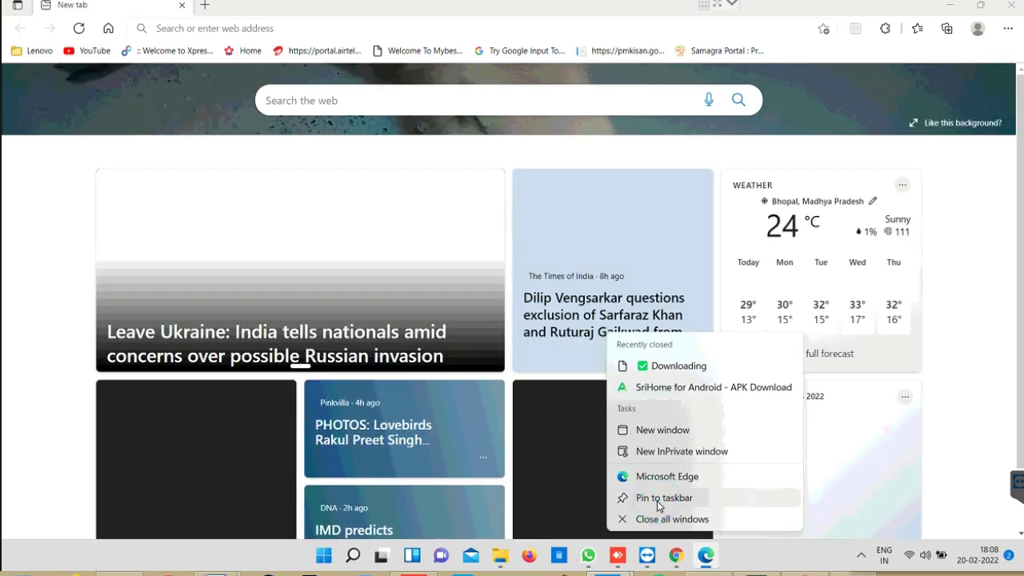
{"action": "left_click", "coordinate": [657, 501]}
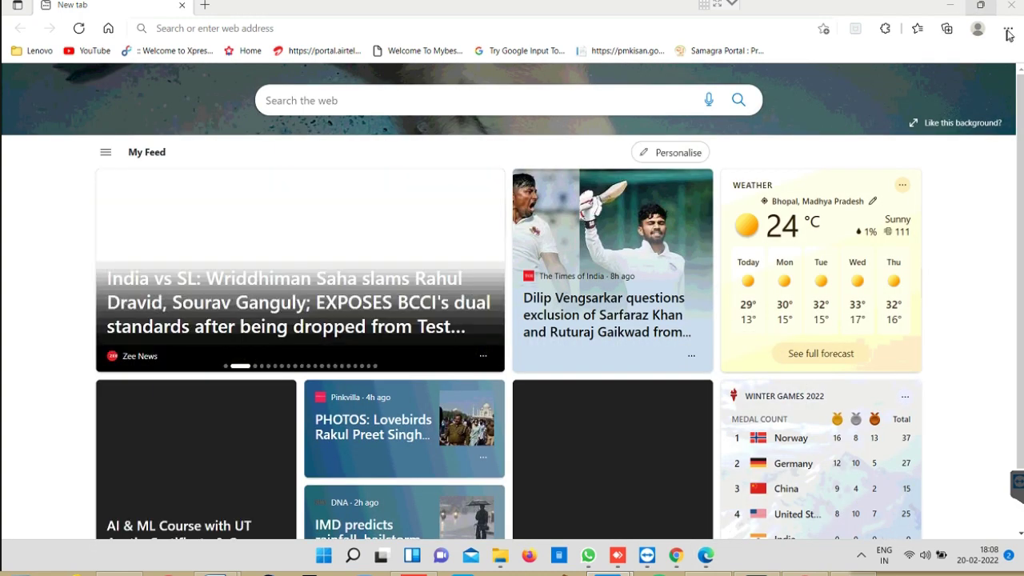
In Edge's default browser settings, set Internet Explorer opening sites in Edge to Never and Internet Explorer mode reloading to Don't allow.
{"action": "left_click", "coordinate": [1007, 29]}
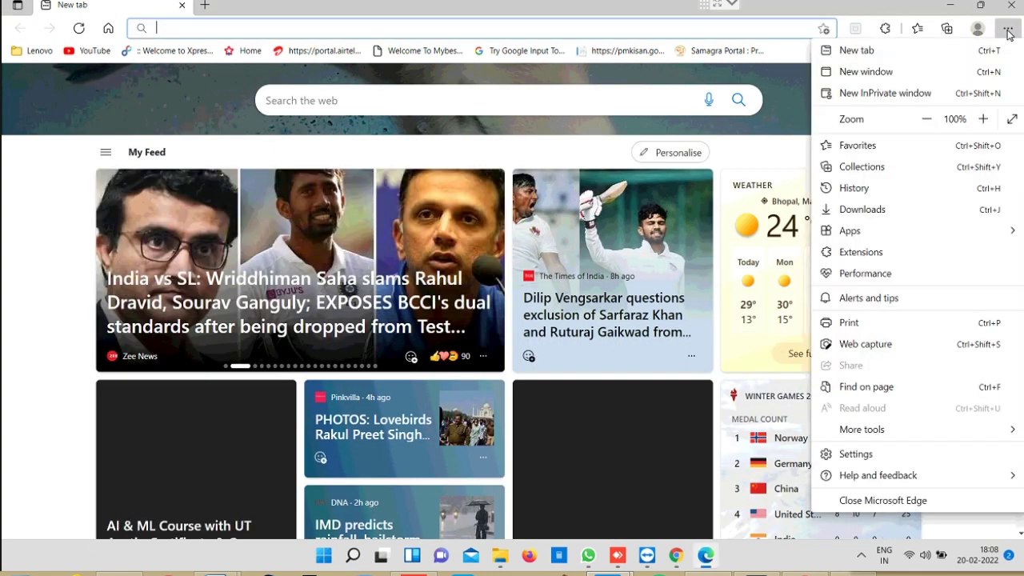
{"action": "left_click", "coordinate": [855, 454]}
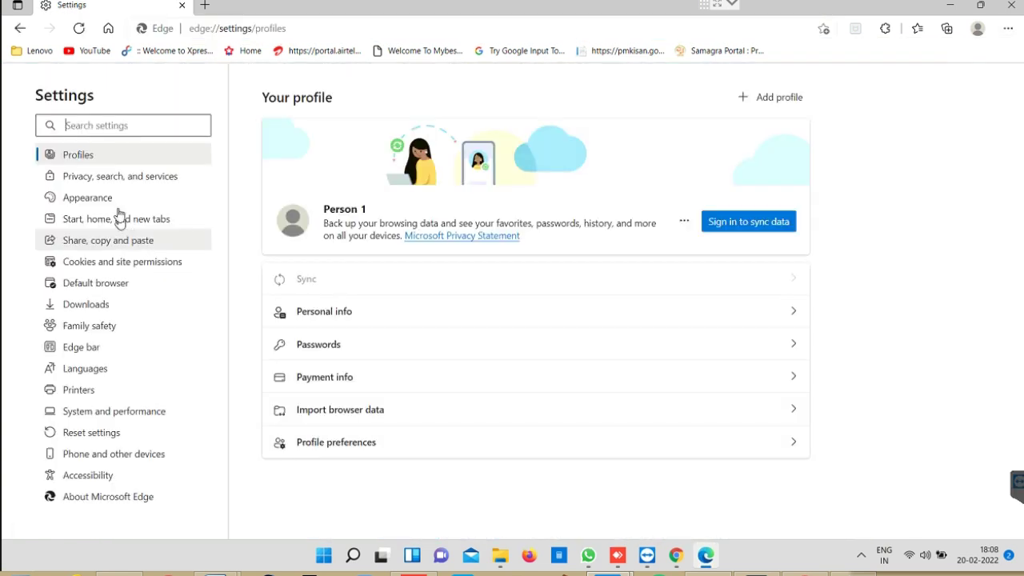
{"action": "left_click", "coordinate": [82, 286]}
{"action": "left_click", "coordinate": [699, 229]}
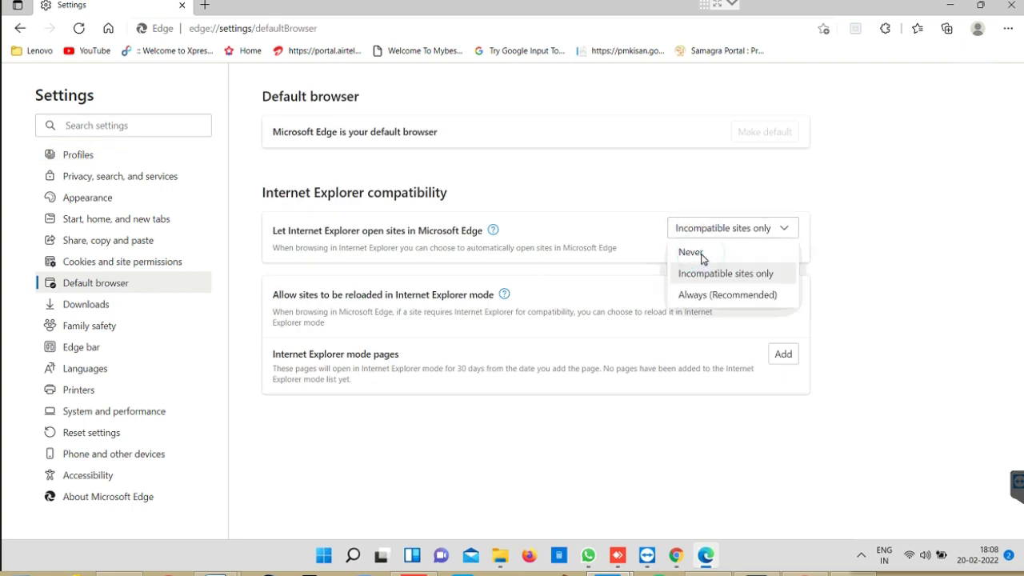
{"action": "left_click", "coordinate": [701, 254]}
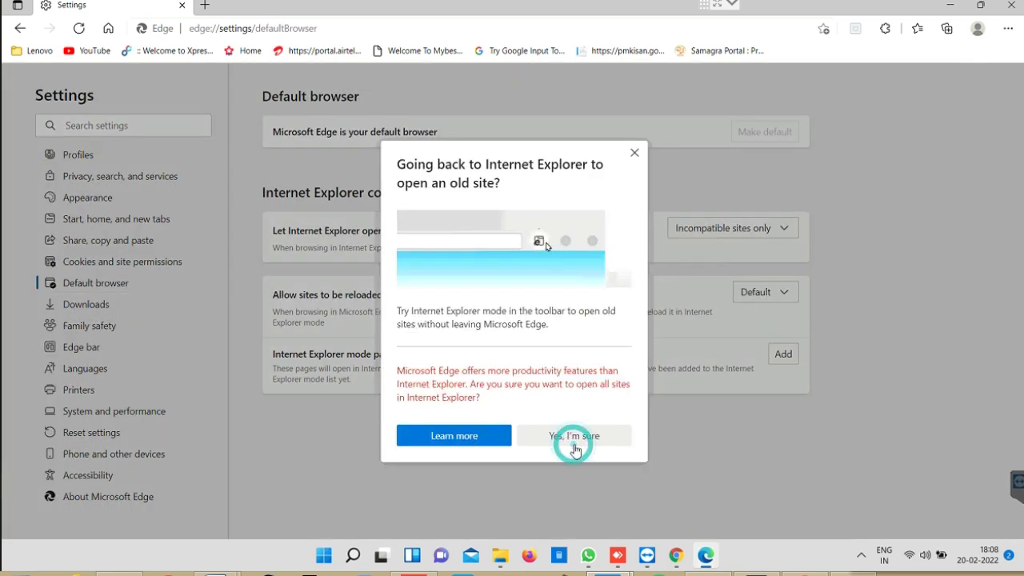
{"action": "left_click", "coordinate": [571, 439]}
{"action": "left_click", "coordinate": [757, 295]}
{"action": "left_click", "coordinate": [754, 359]}
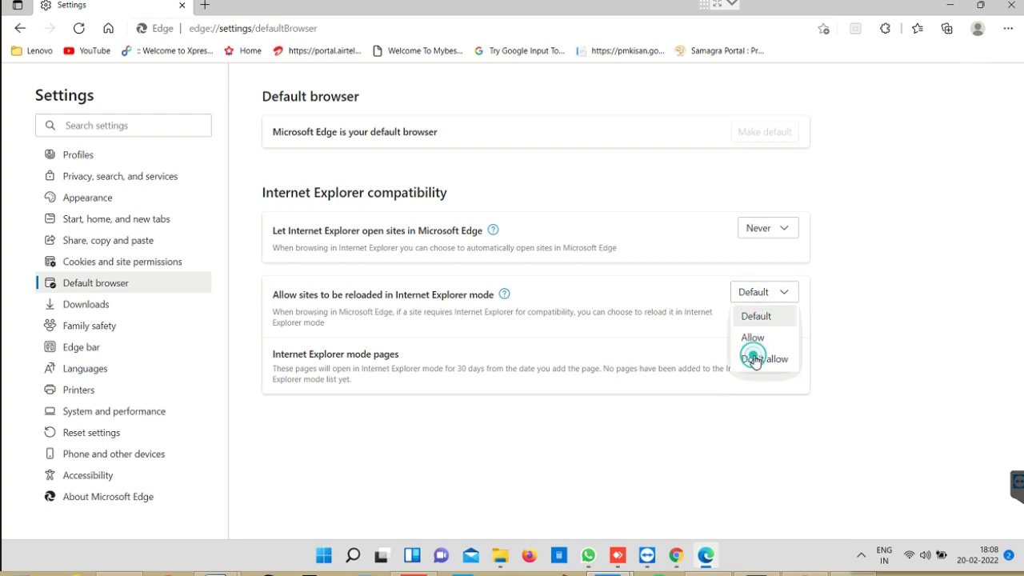
Open the favorites management page from the favorites bar.
{"action": "right_click", "coordinate": [799, 52]}
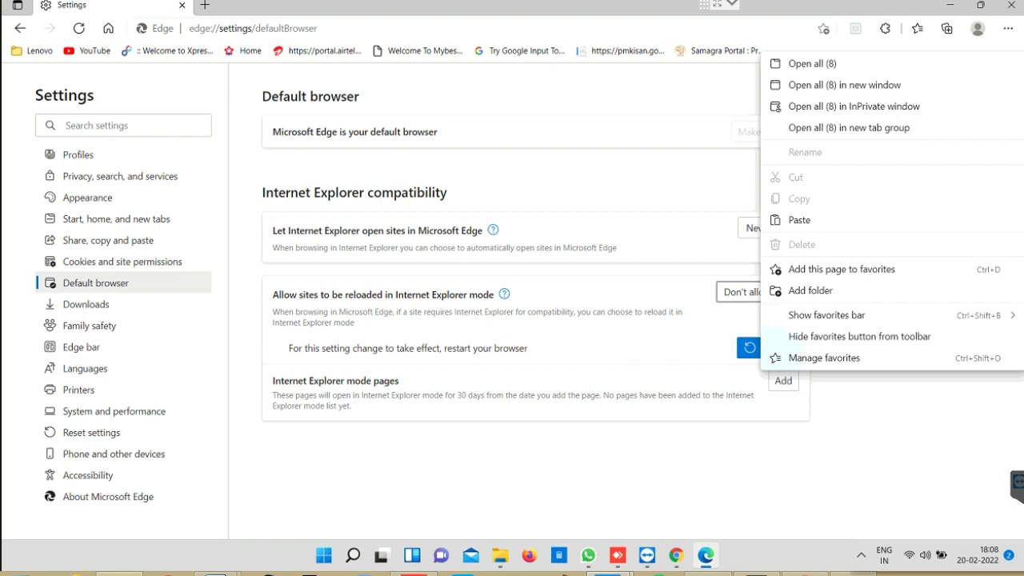
{"action": "mouse_move", "coordinate": [263, 544]}
{"action": "left_click", "coordinate": [283, 512]}
{"action": "left_click", "coordinate": [552, 80]}
{"action": "right_click", "coordinate": [812, 63]}
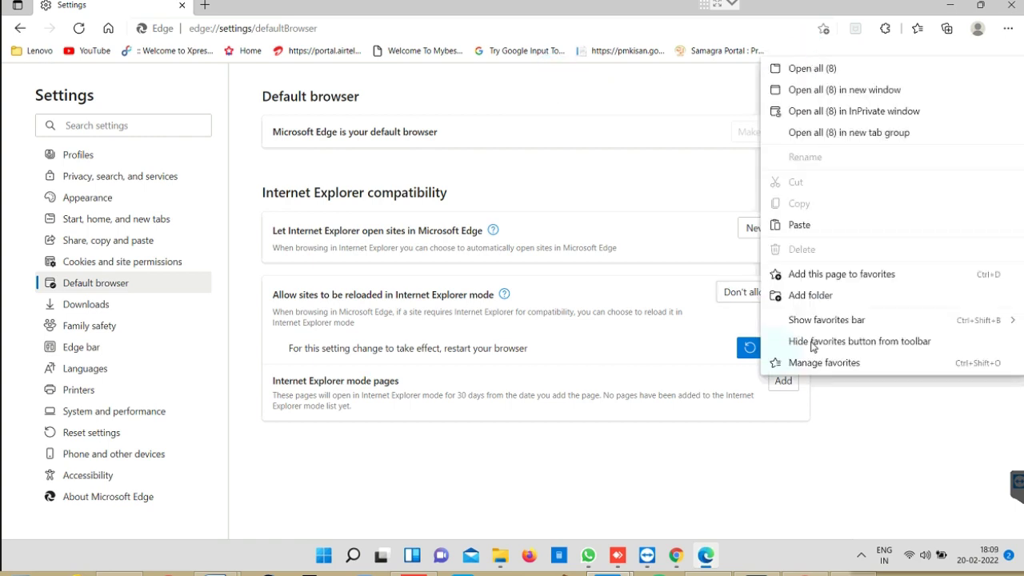
{"action": "left_click", "coordinate": [851, 368]}
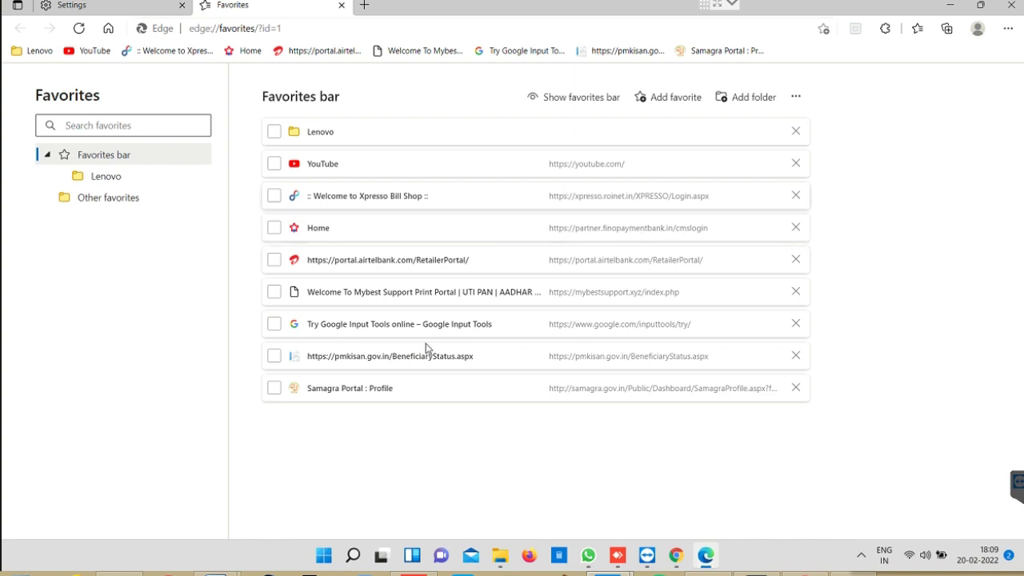
{"action": "left_click", "coordinate": [676, 97]}
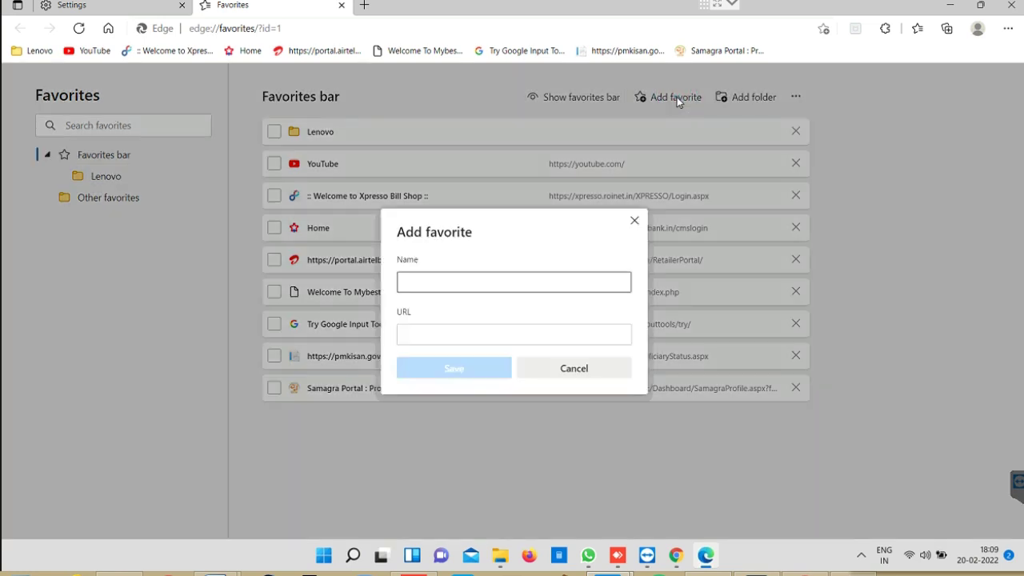
{"action": "type", "text": "bob"}
{"action": "key", "text": "Tab"}
{"action": "type", "text": "https://bob.ngm-fi.com/"}
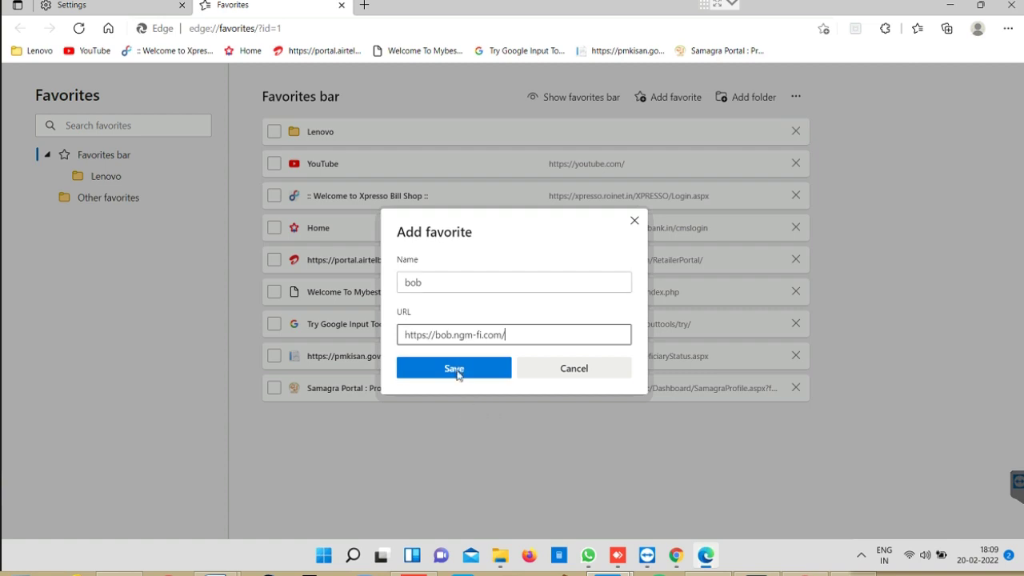
{"action": "left_click", "coordinate": [456, 368]}
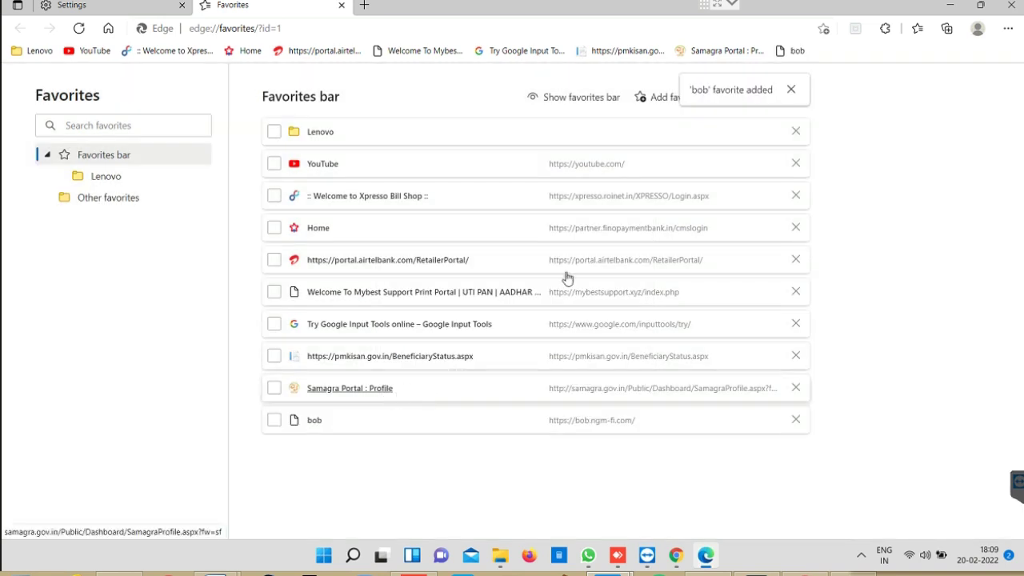
Open the bob favorite, allow the site's blocked pop-ups and reopen the favorite to load the agent login window.
{"action": "left_click", "coordinate": [797, 51]}
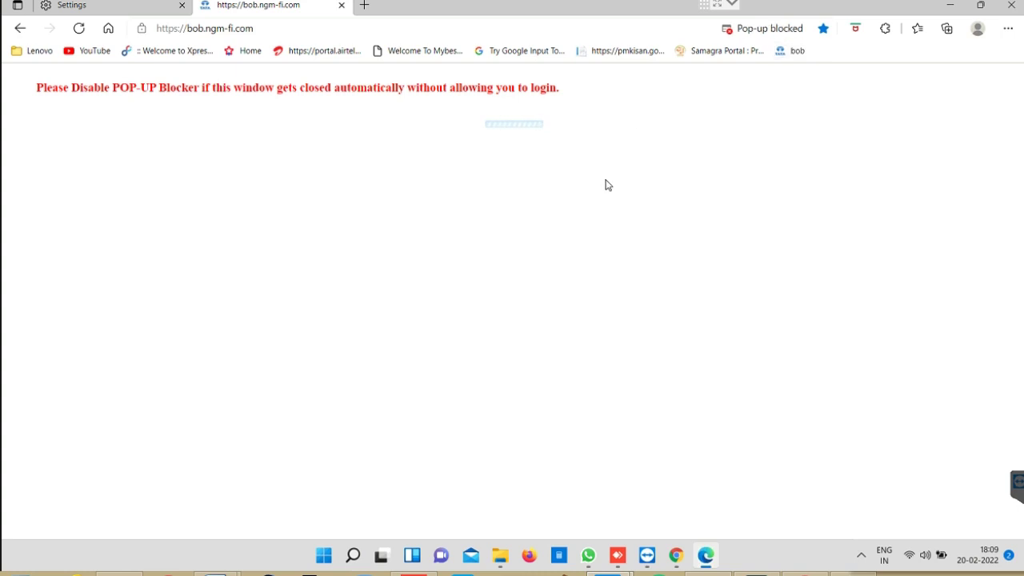
{"action": "left_click", "coordinate": [798, 32]}
{"action": "left_click", "coordinate": [640, 93]}
{"action": "left_click", "coordinate": [796, 152]}
{"action": "left_click", "coordinate": [796, 56]}
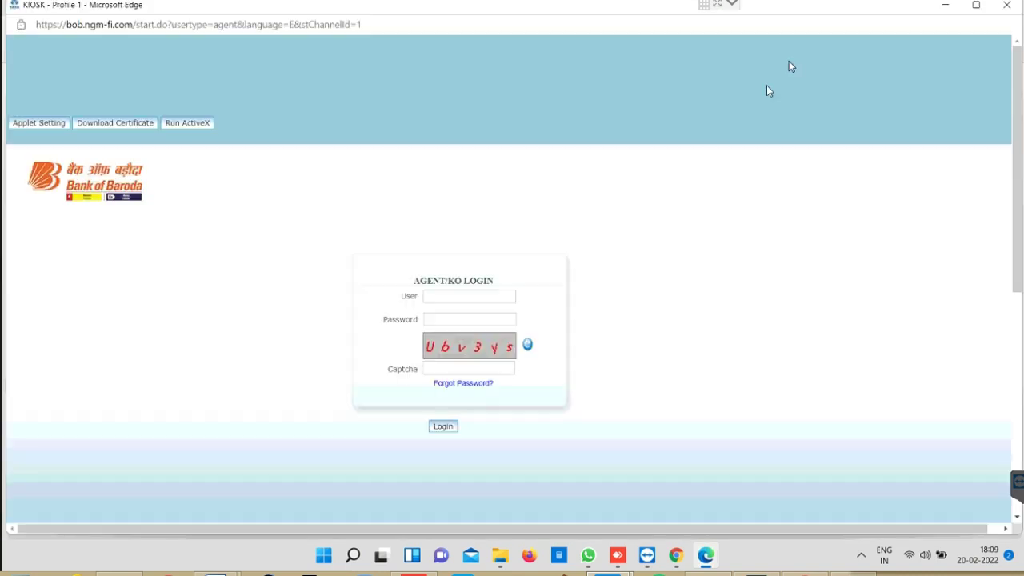
Fill in the user ID, password and captcha in the Agent/KO login form and submit it.
{"action": "left_click", "coordinate": [480, 298]}
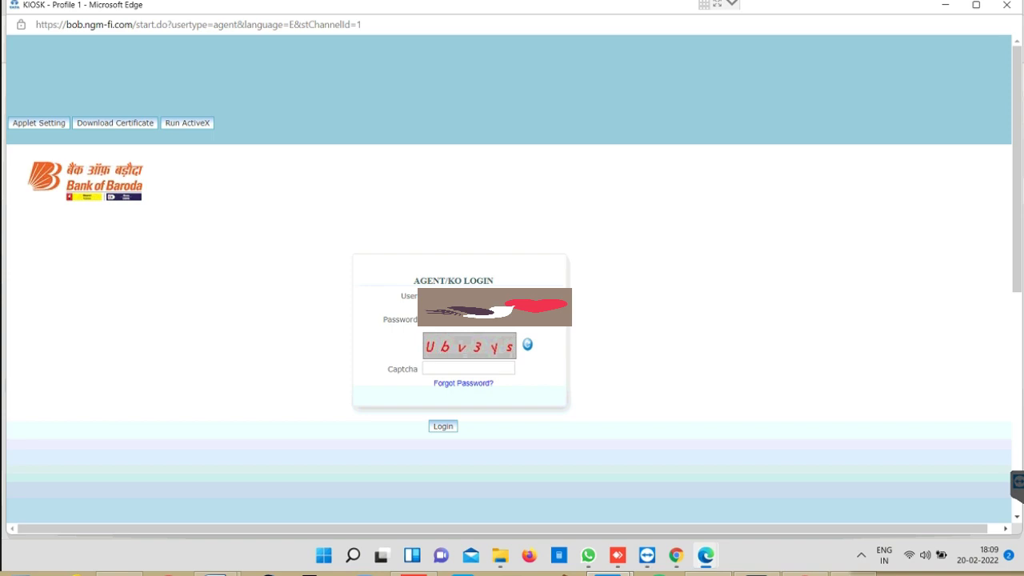
{"action": "key", "text": "Caps_Lock"}
{"action": "key", "text": "Caps_Lock"}
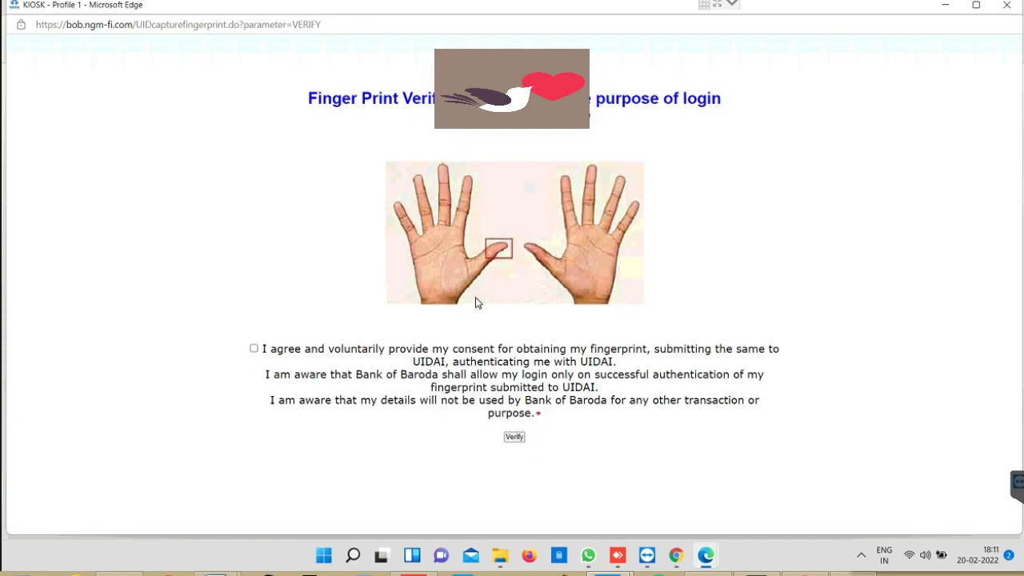
Accept the fingerprint consent and complete the fingerprint verification for the agent login.
{"action": "key", "text": "Tab"}
{"action": "key", "text": "space"}
{"action": "key", "text": "Tab"}
{"action": "key", "text": "Return"}
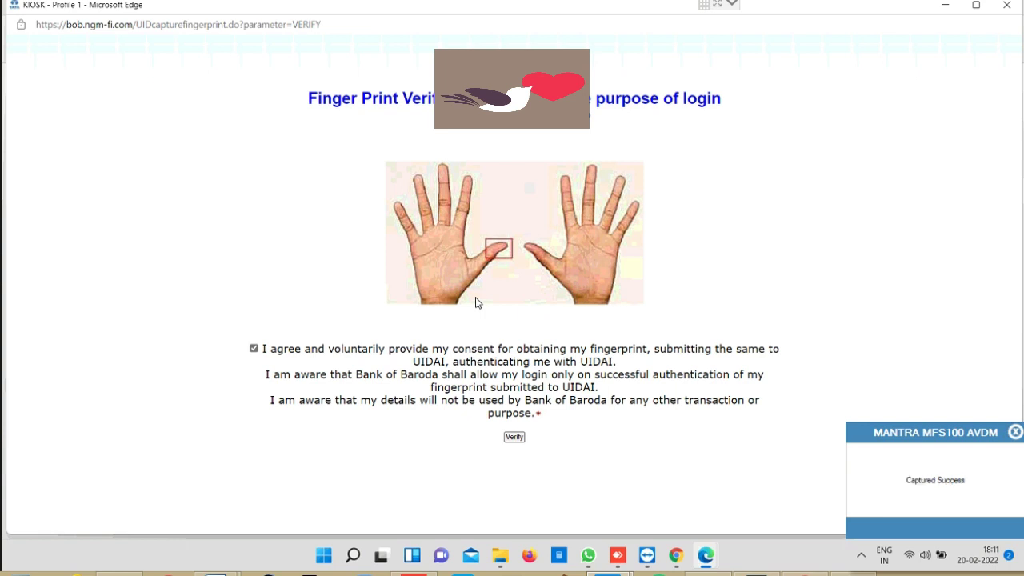
{"action": "key", "text": "Return"}
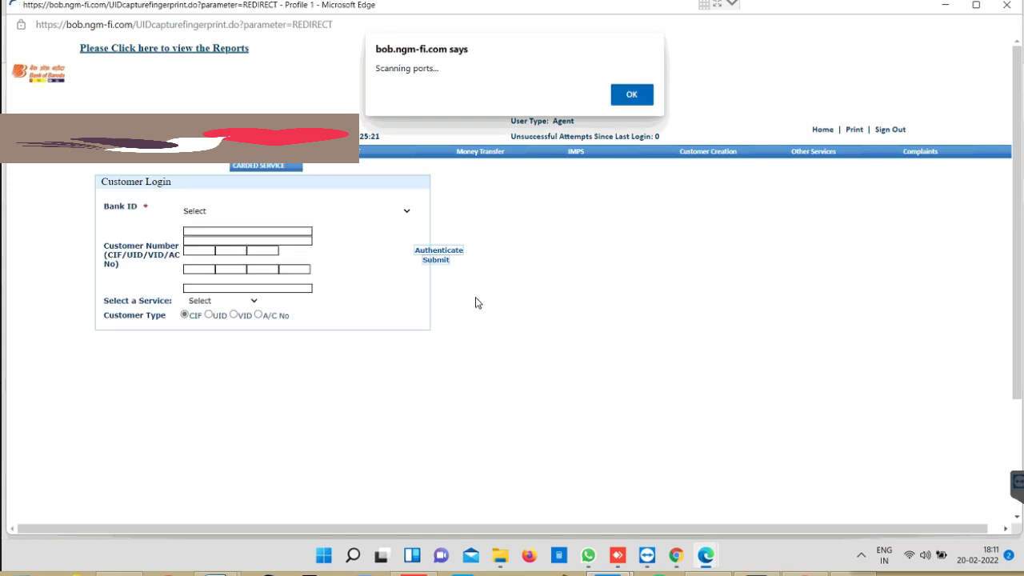
Dismiss the port scanning message, the Bank of Baroda advertisement pop-up and the portal's remaining notices after login.
{"action": "key", "text": "Return"}
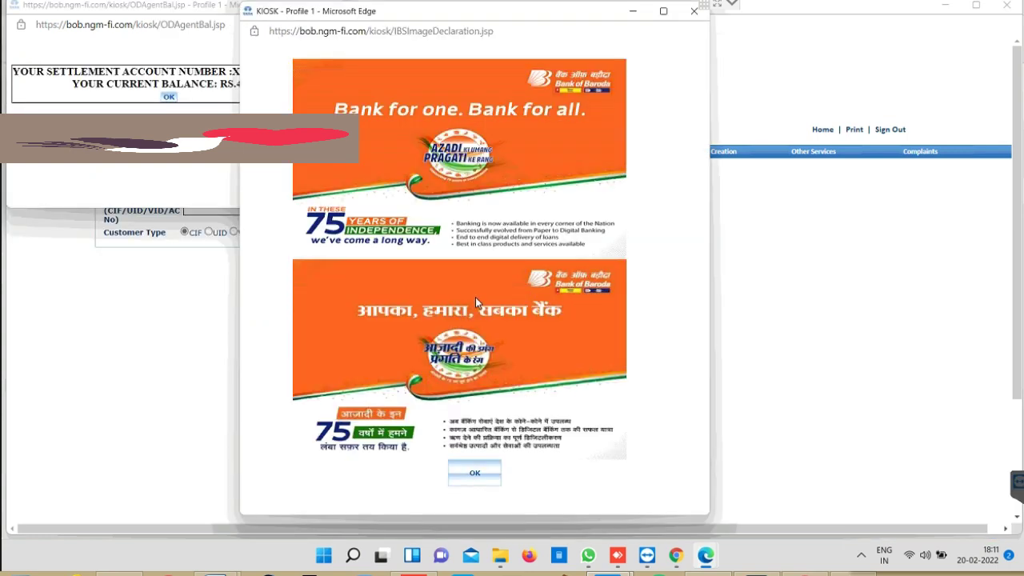
{"action": "key", "text": "Return"}
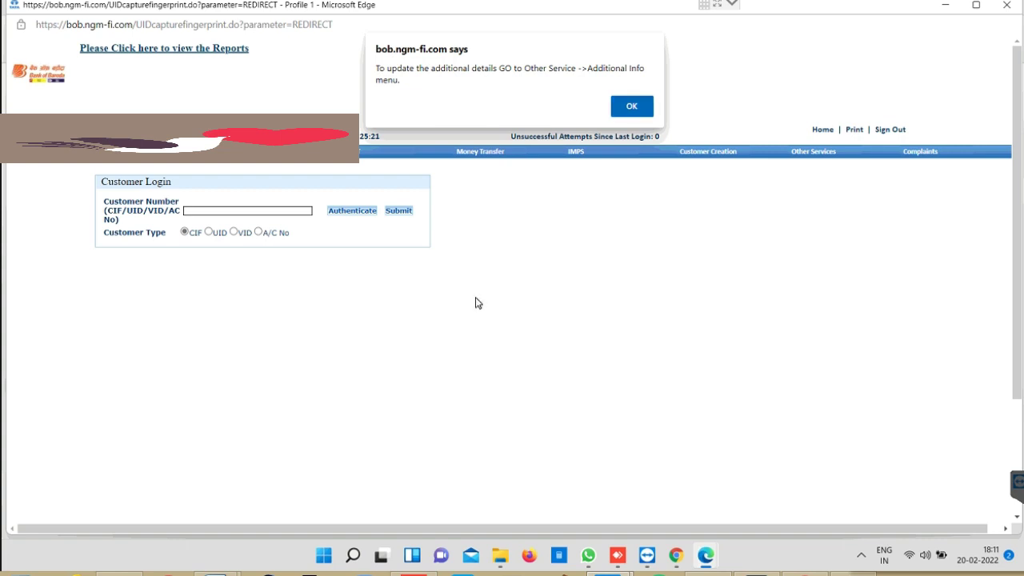
{"action": "key", "text": "Return"}
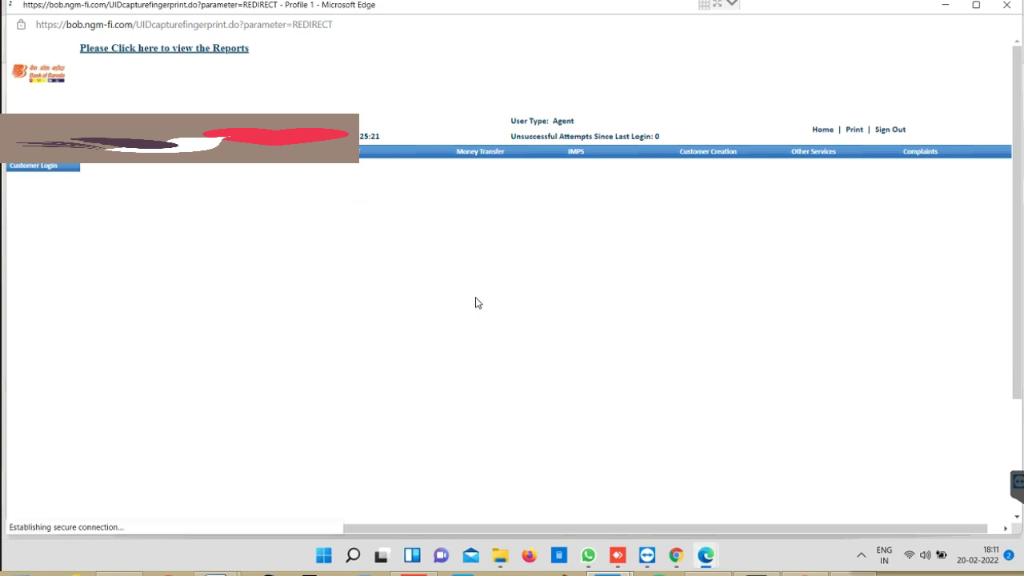
{"action": "key", "text": "Return"}
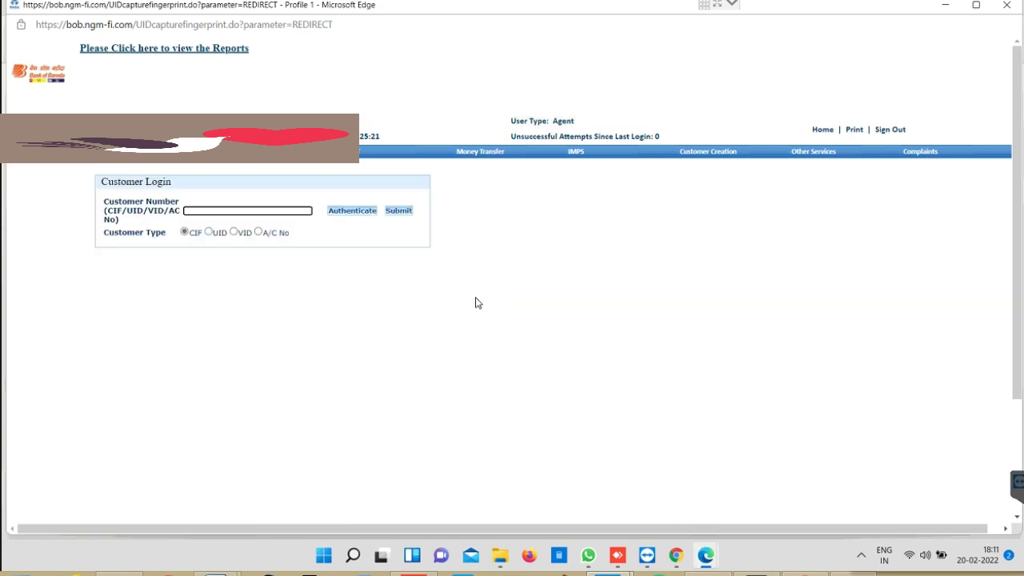